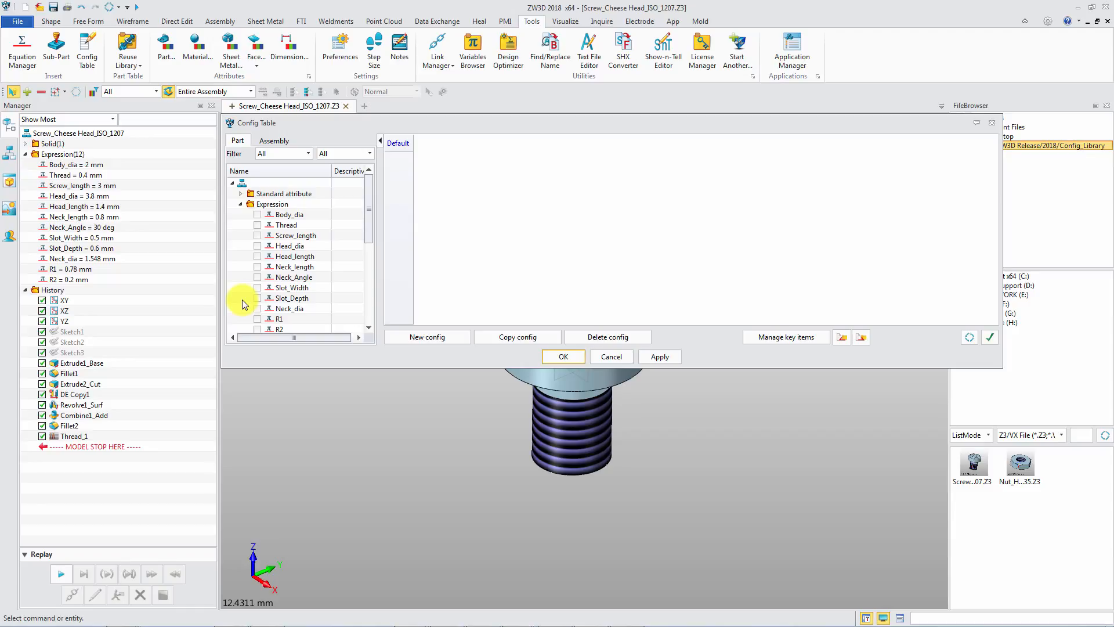
# Add the expressions Body_dia, Thread, Screw_length, Head_dia, Head_length, Neck_length, Slot_Width, Slot_Depth and Neck_dia as configuration table columns.
pyautogui.click(256, 214)
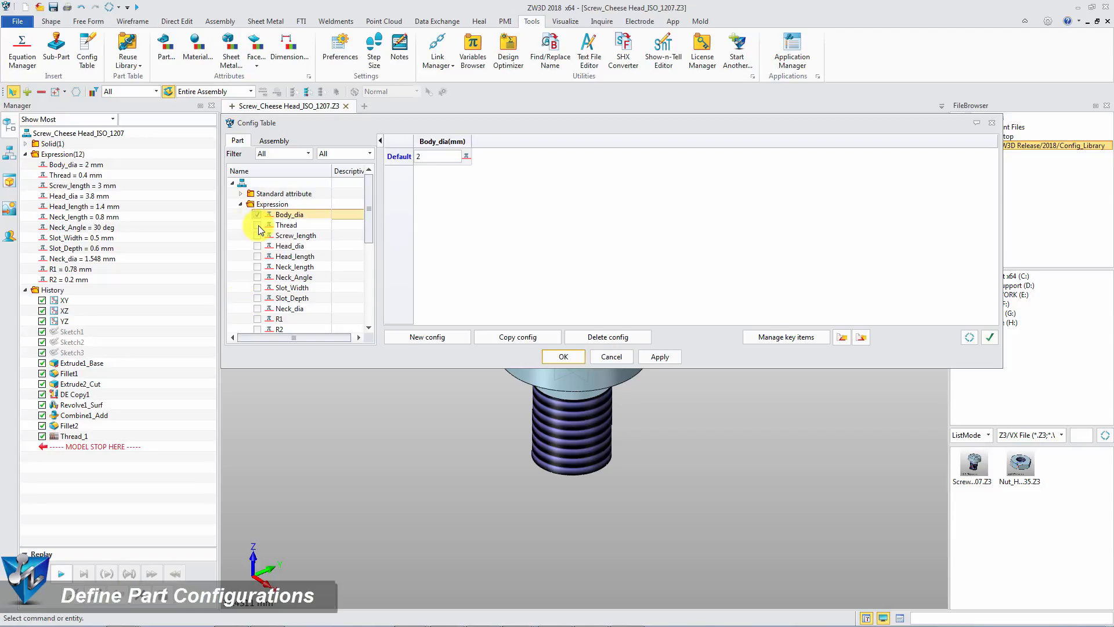
pyautogui.click(257, 225)
pyautogui.click(257, 235)
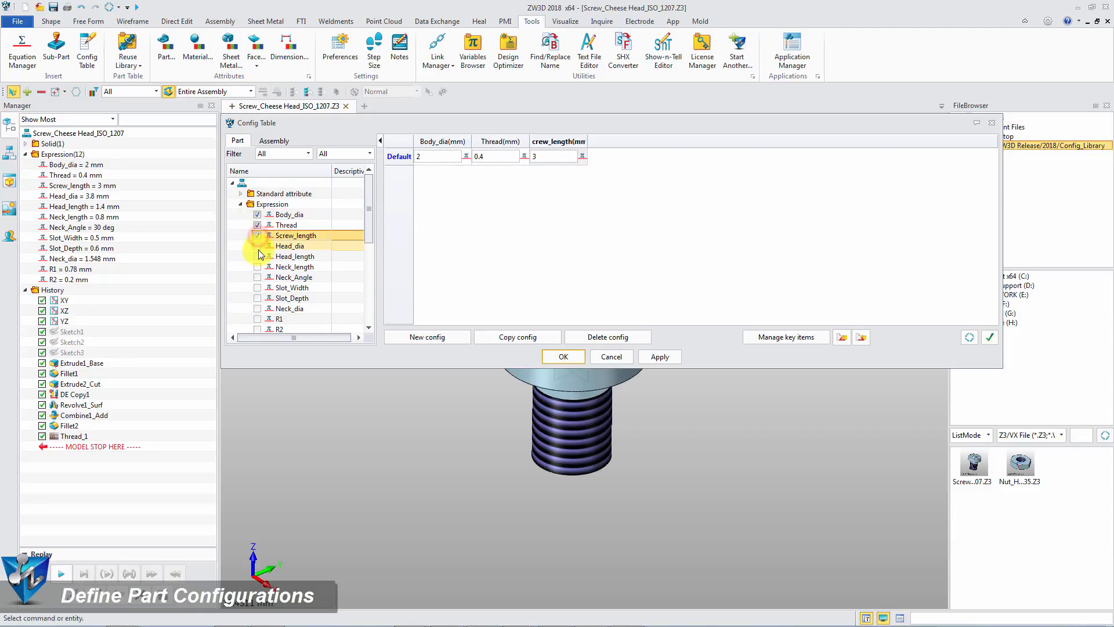
pyautogui.click(257, 245)
pyautogui.click(257, 256)
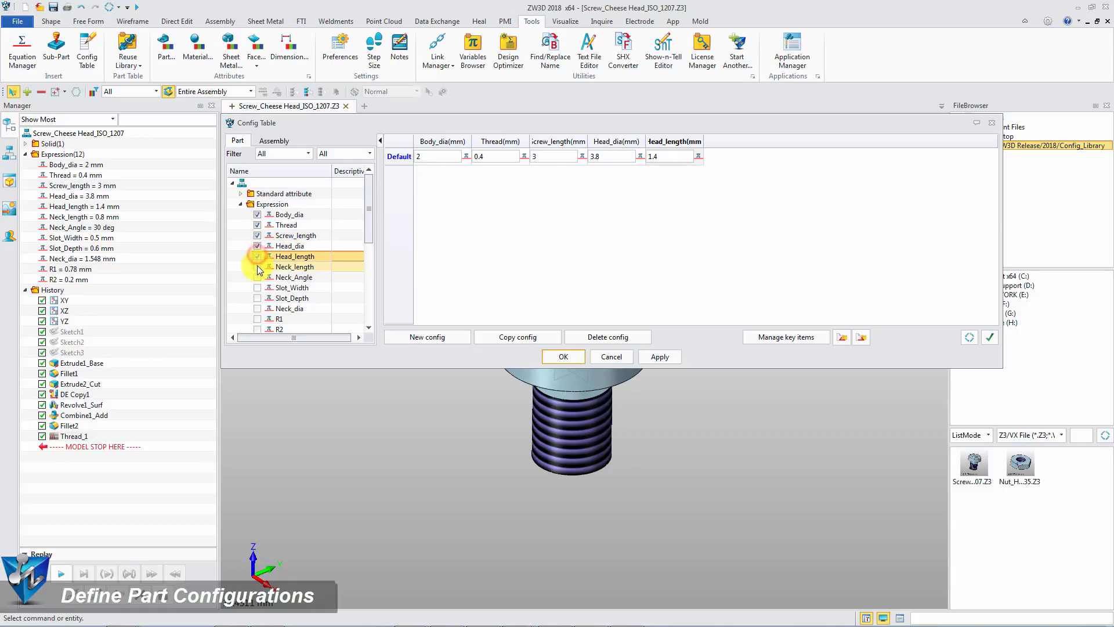
pyautogui.click(257, 266)
pyautogui.click(256, 287)
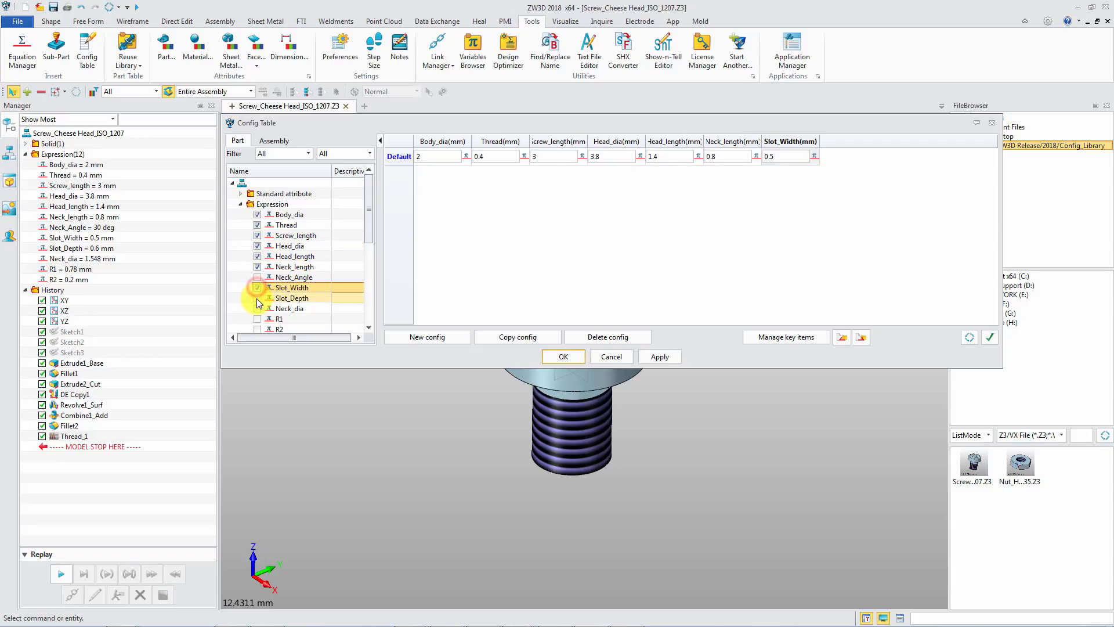
pyautogui.click(257, 298)
pyautogui.click(258, 309)
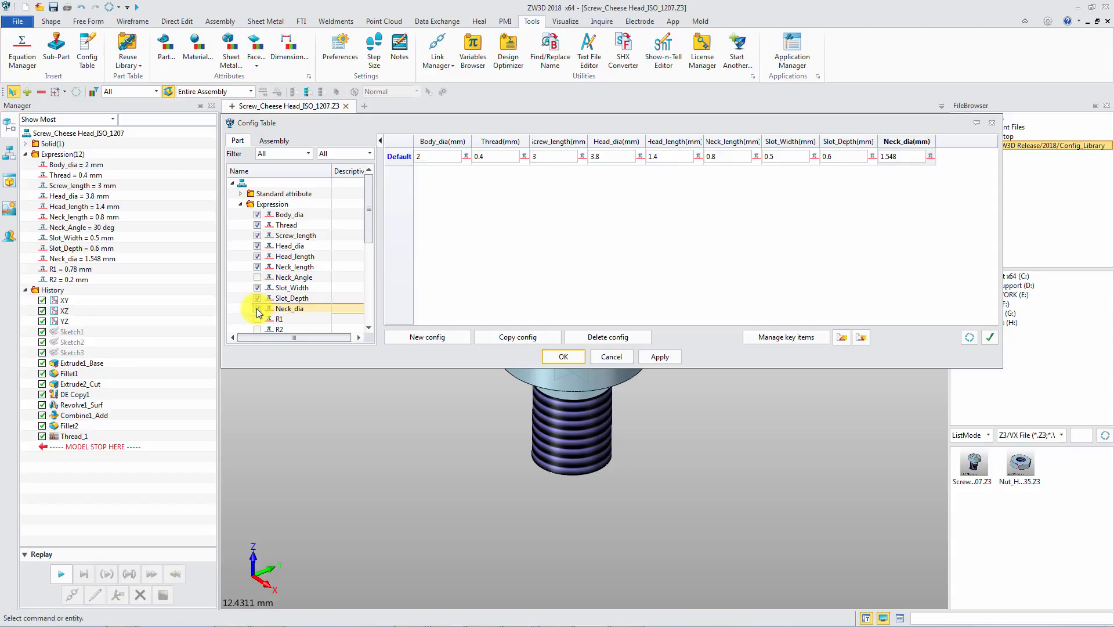
# Add the DE Copy1 history feature as a configuration table column.
pyautogui.scroll(-2, 259, 314)
pyautogui.scroll(-3, 259, 314)
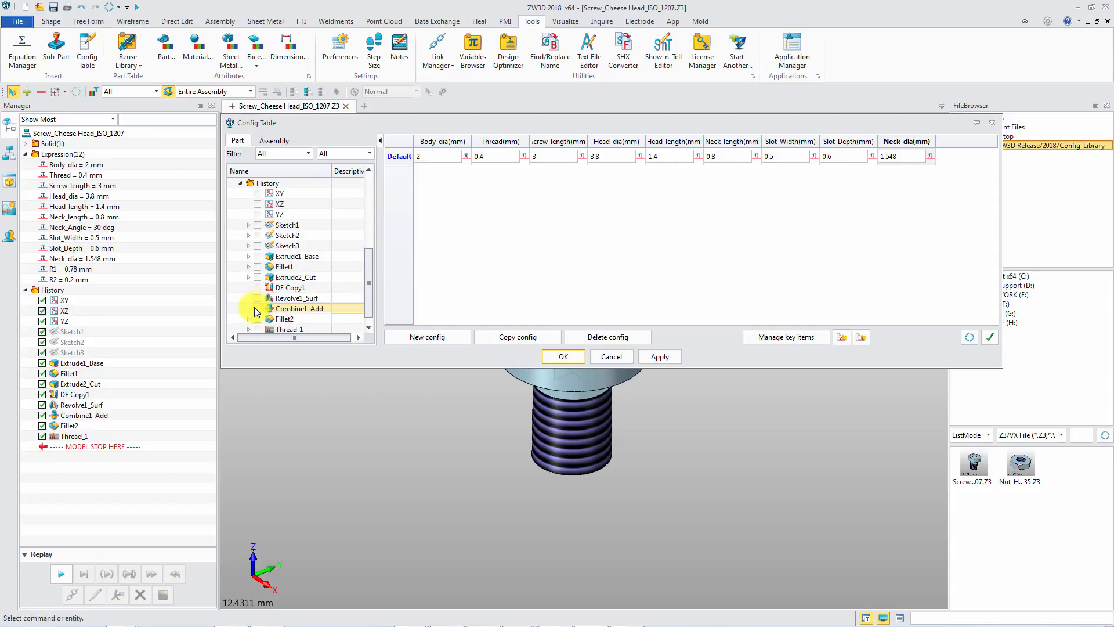
pyautogui.click(257, 288)
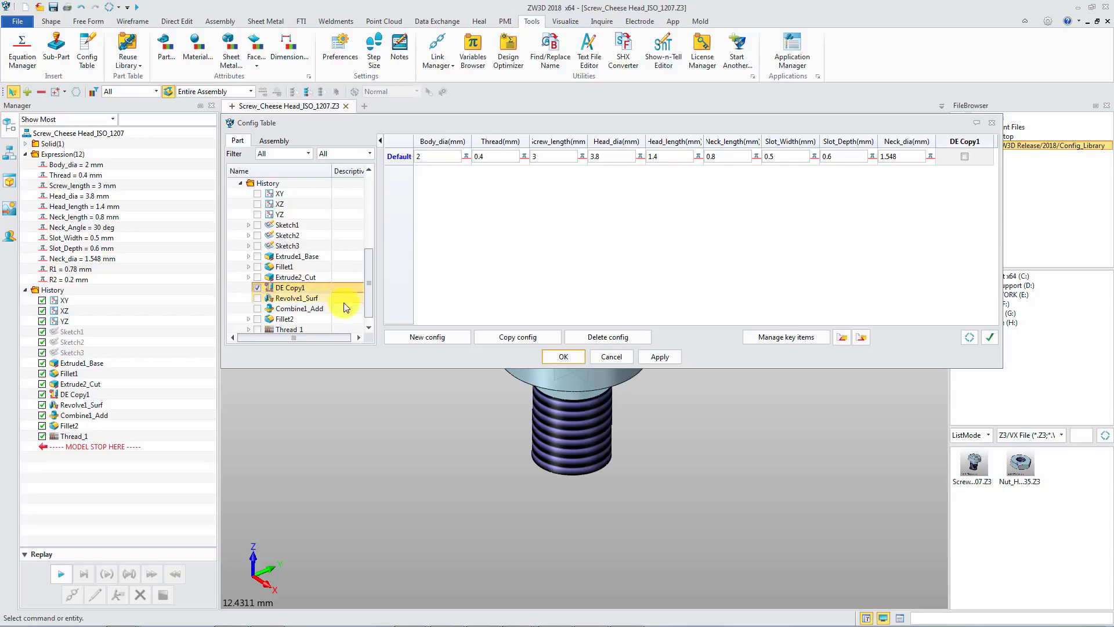
# Create a new configuration named M2-L3.
pyautogui.click(447, 337)
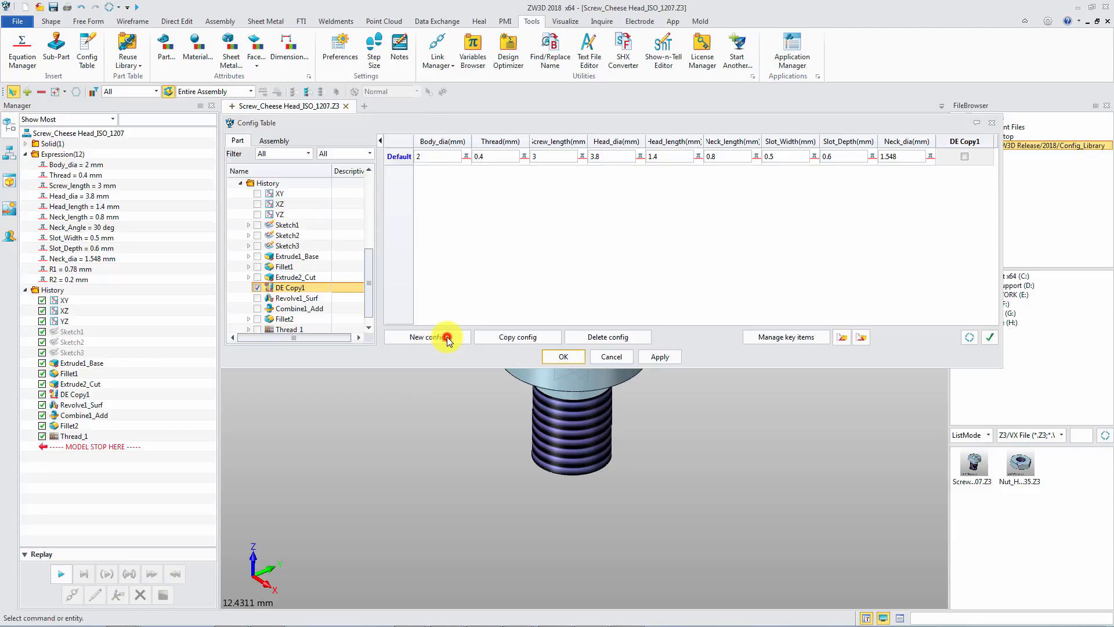
pyautogui.click(322, 145)
pyautogui.write('M2-')
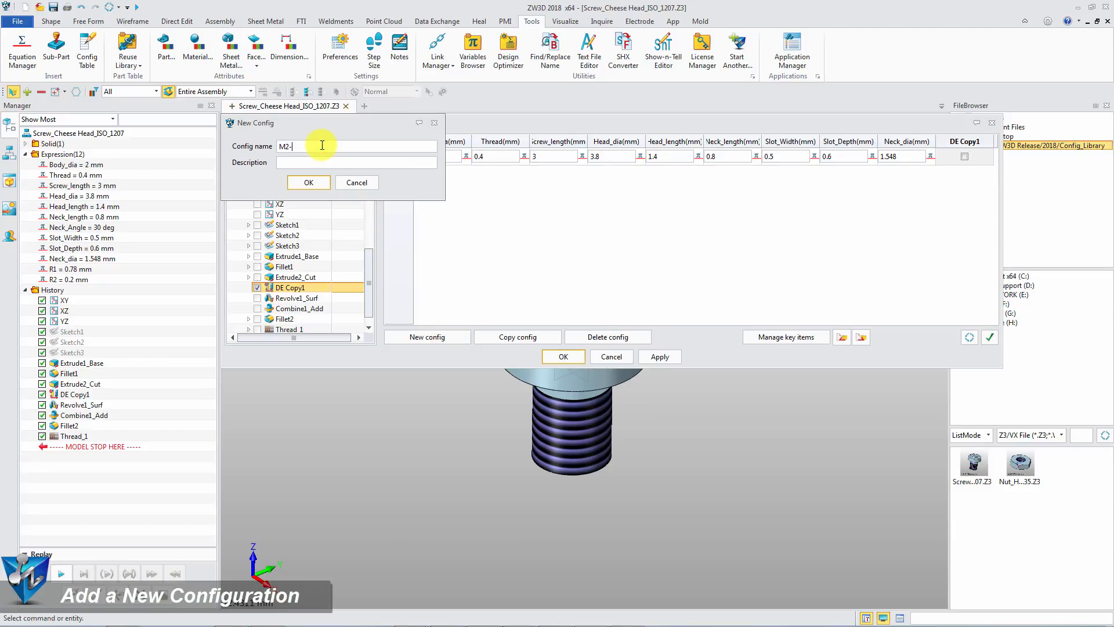
pyautogui.write('L3')
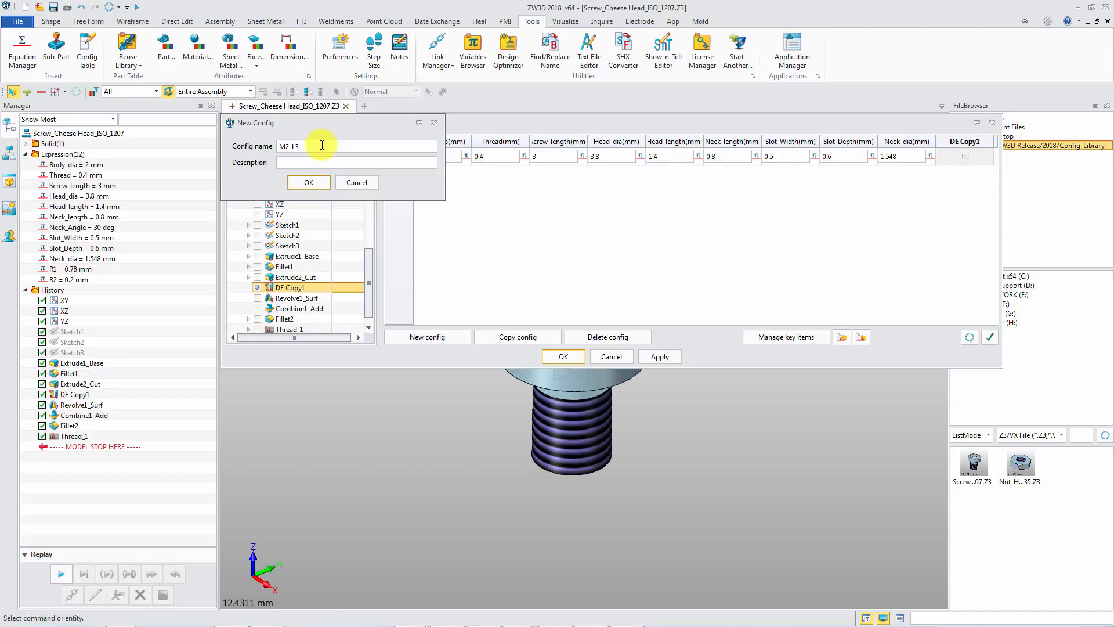
pyautogui.click(303, 183)
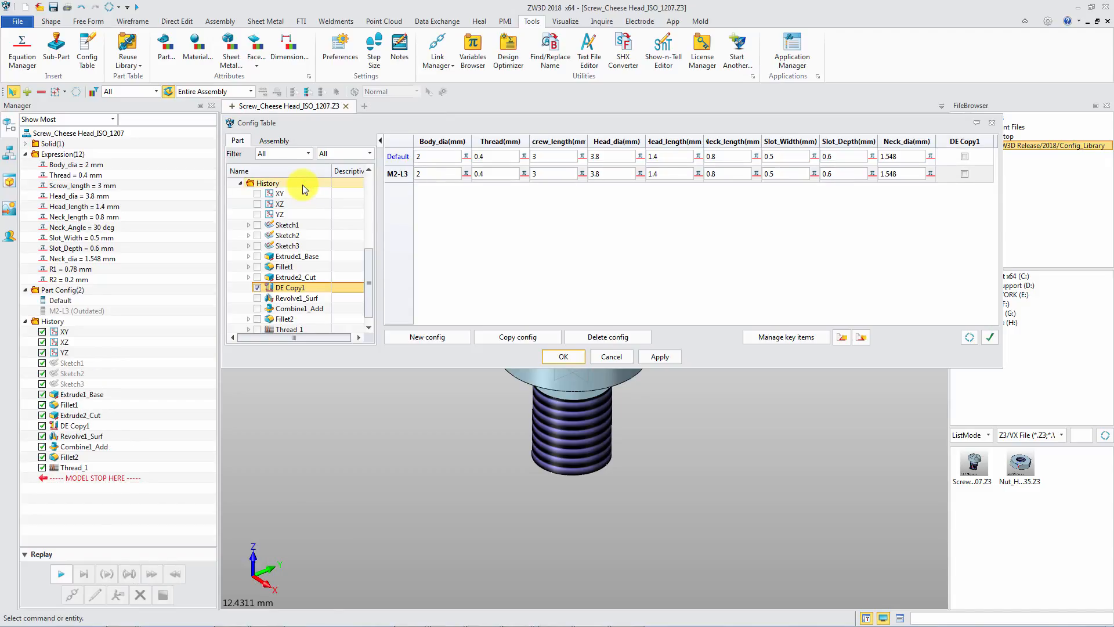
# Enable DE Copy1 for the M2-L3 configuration.
pyautogui.click(964, 174)
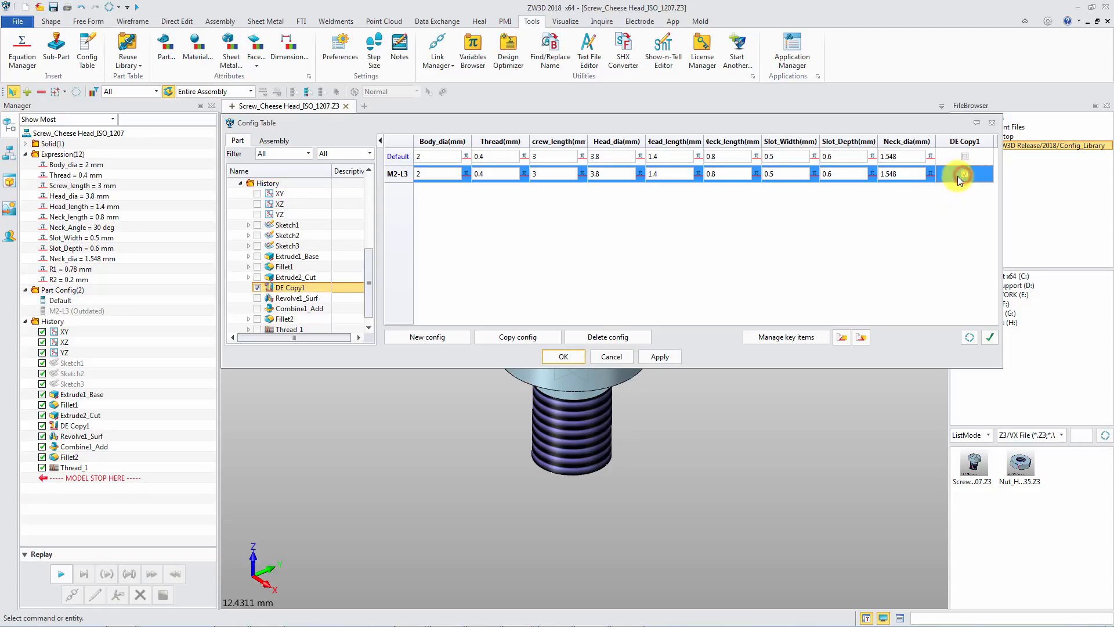
pyautogui.click(793, 221)
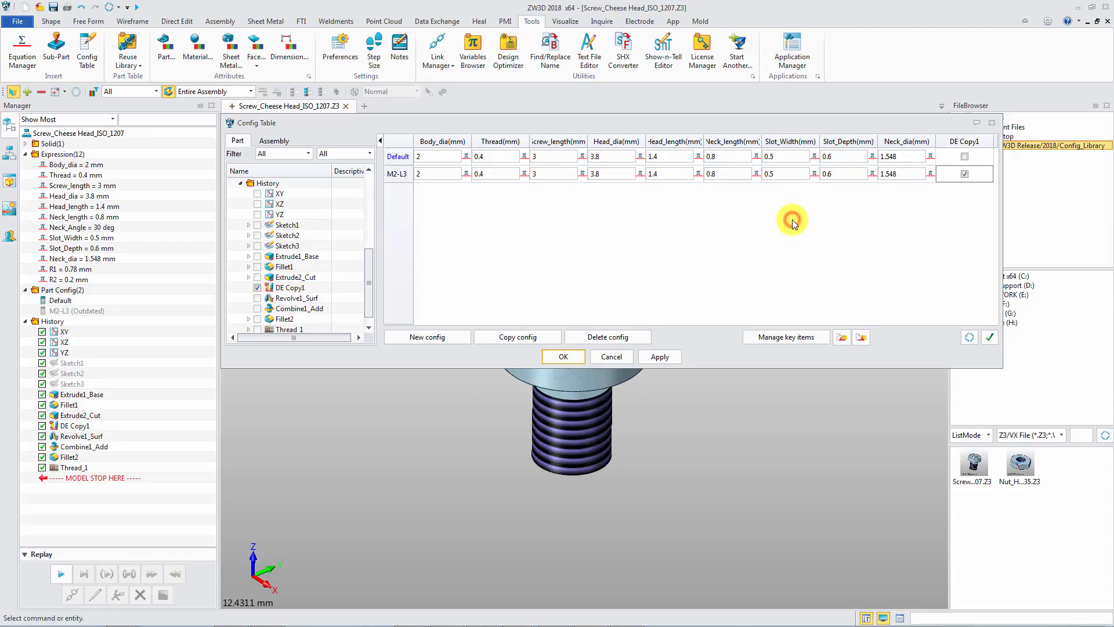
# Create a new configuration named M2.5-L3.
pyautogui.click(441, 343)
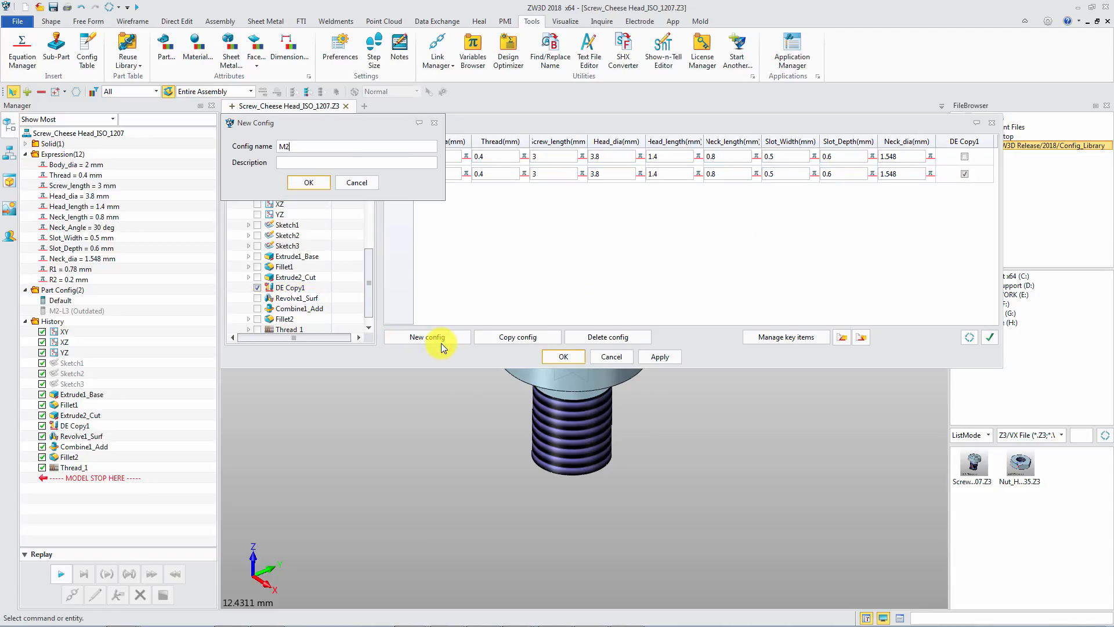
pyautogui.write('M2.5-L3')
pyautogui.press('Return')
# Set M2.5-L3's Body_dia to 2.5, Thread to 0.45, Head_dia to 4.5 and Head_length to 1.8.
pyautogui.click(436, 194)
pyautogui.write('.5')
pyautogui.click(498, 191)
pyautogui.write('5')
pyautogui.doubleClick(608, 192)
pyautogui.write('4.5')
pyautogui.click(670, 190)
pyautogui.write('1.8')
# Set M2.5-L3's Neck_length to 0.9, Slot_Width to 0.6, Slot_Depth to 0.7 and Neck_dia to 1.993.
pyautogui.click(739, 191)
pyautogui.write('0.9')
pyautogui.click(791, 190)
pyautogui.write('0.6')
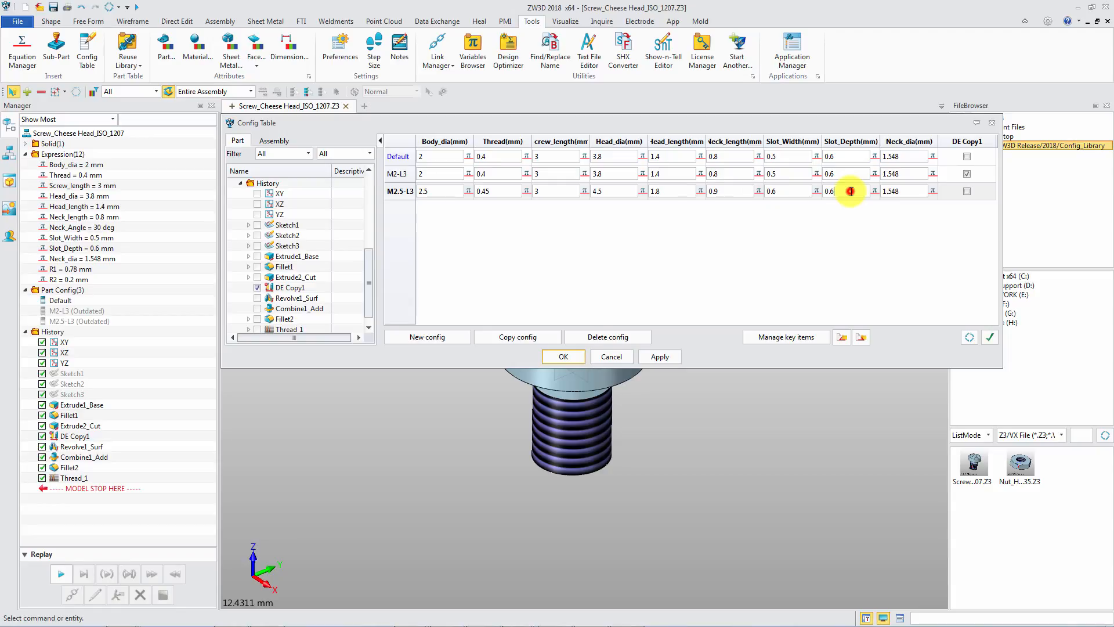
pyautogui.press('BackSpace')
pyautogui.write('7')
pyautogui.doubleClick(901, 191)
pyautogui.write('1.993')
# Enable DE Copy1 for the M2.5-L3 configuration and apply the table.
pyautogui.click(967, 193)
pyautogui.click(911, 225)
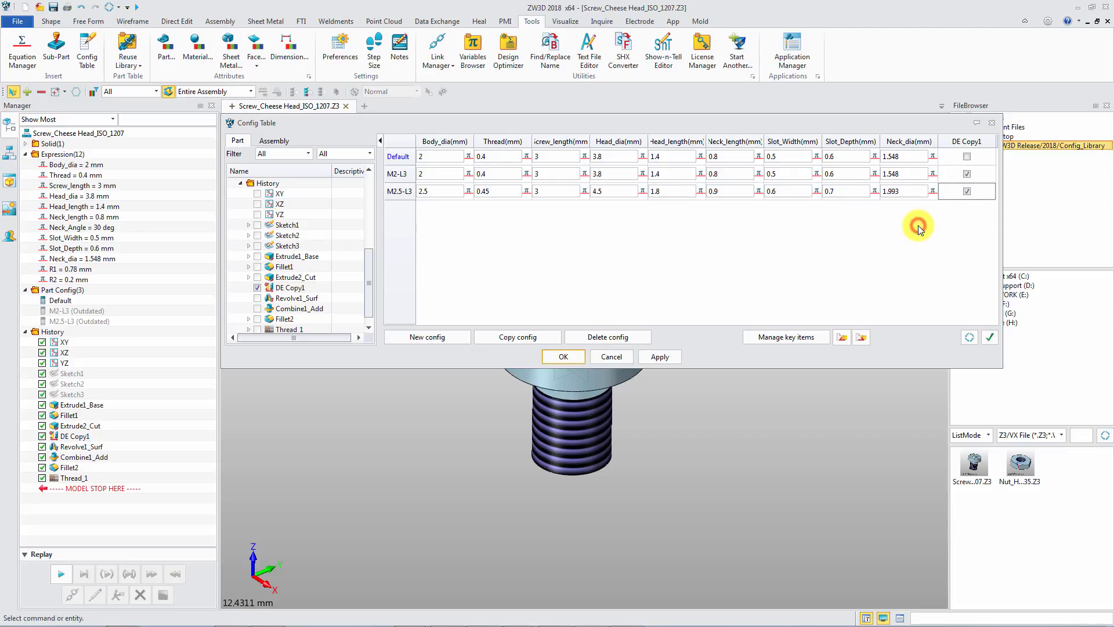
pyautogui.click(661, 357)
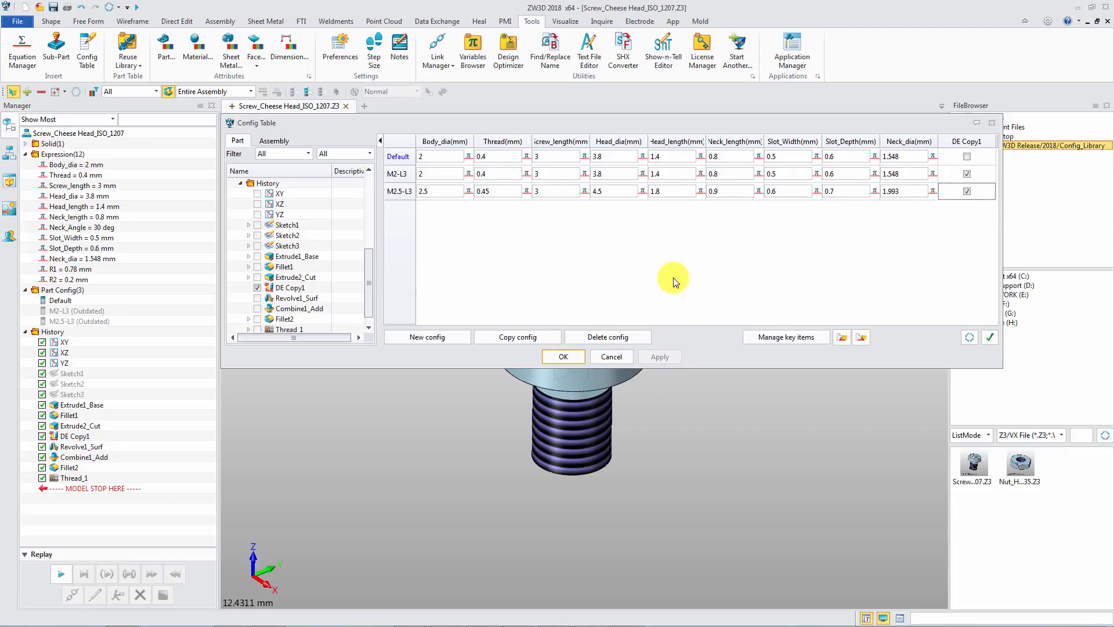
# Export the configuration table to an Excel file in Config_Library and open that file in Excel.
pyautogui.click(857, 342)
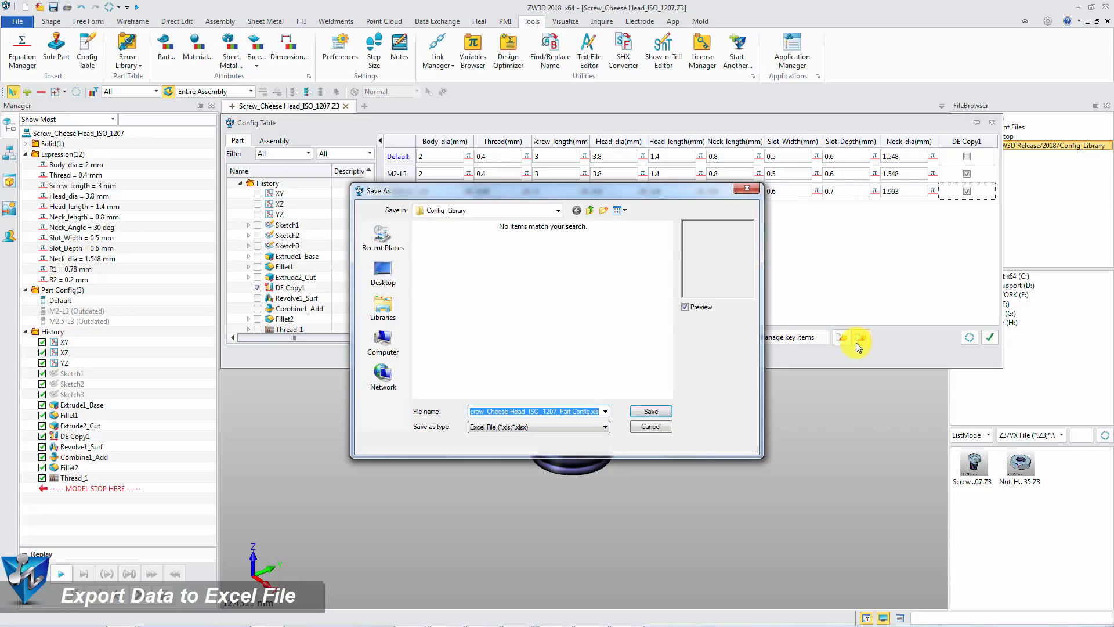
pyautogui.click(652, 411)
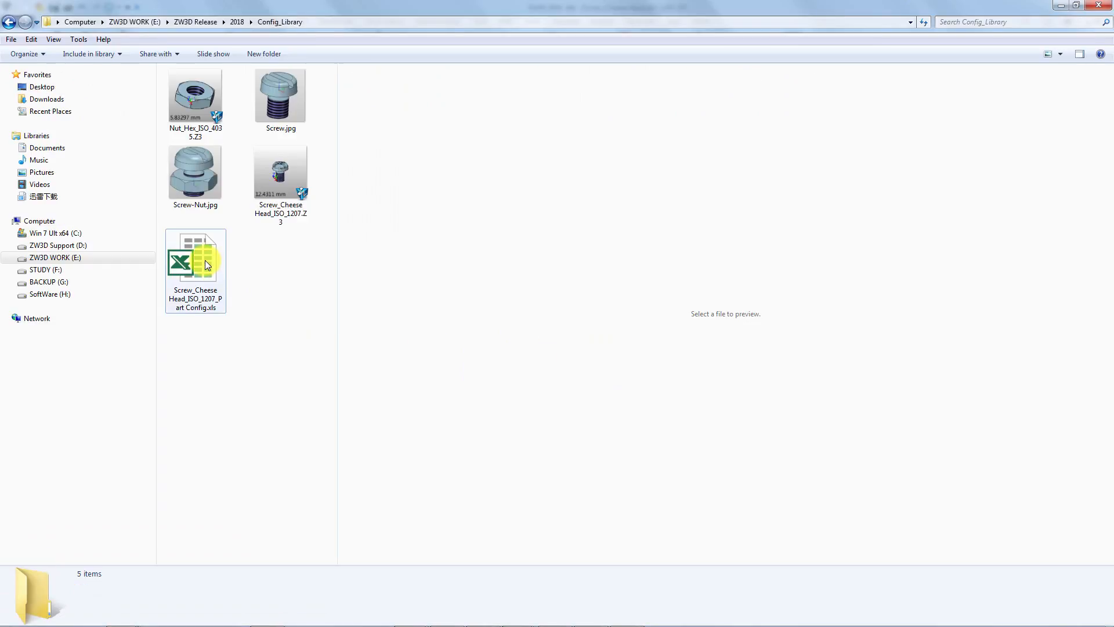
pyautogui.doubleClick(204, 261)
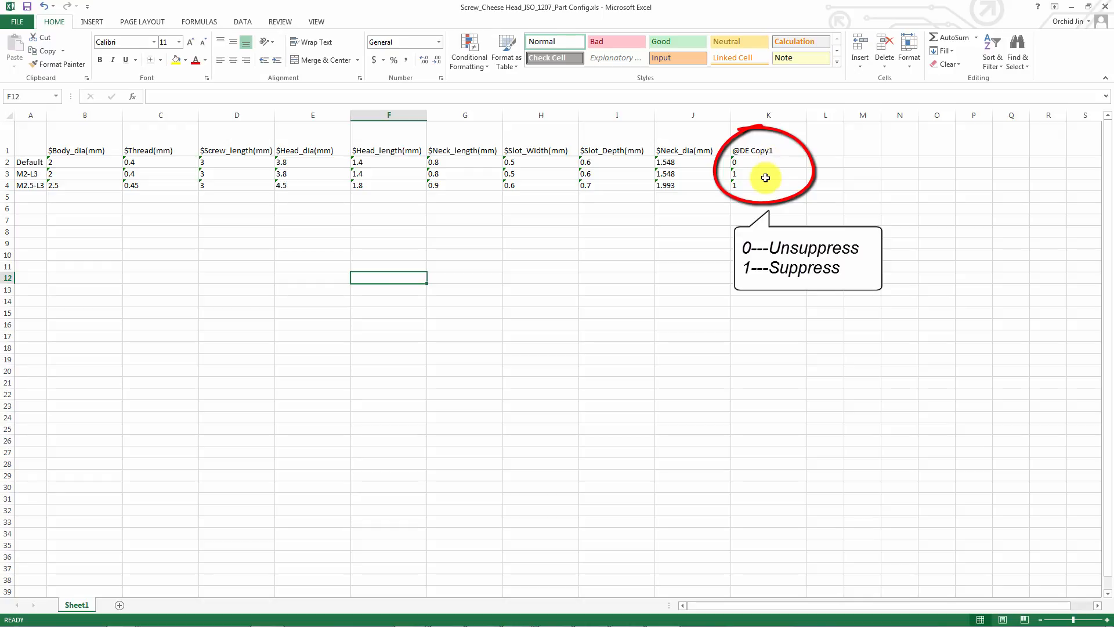
# Add spreadsheet rows M3-L4 and M4-L5 with their dimension values and DE Copy1 set to 1, giving M4-L5 a Neck_dia of 3.22.
pyautogui.click(23, 197)
pyautogui.write('M3-L4')
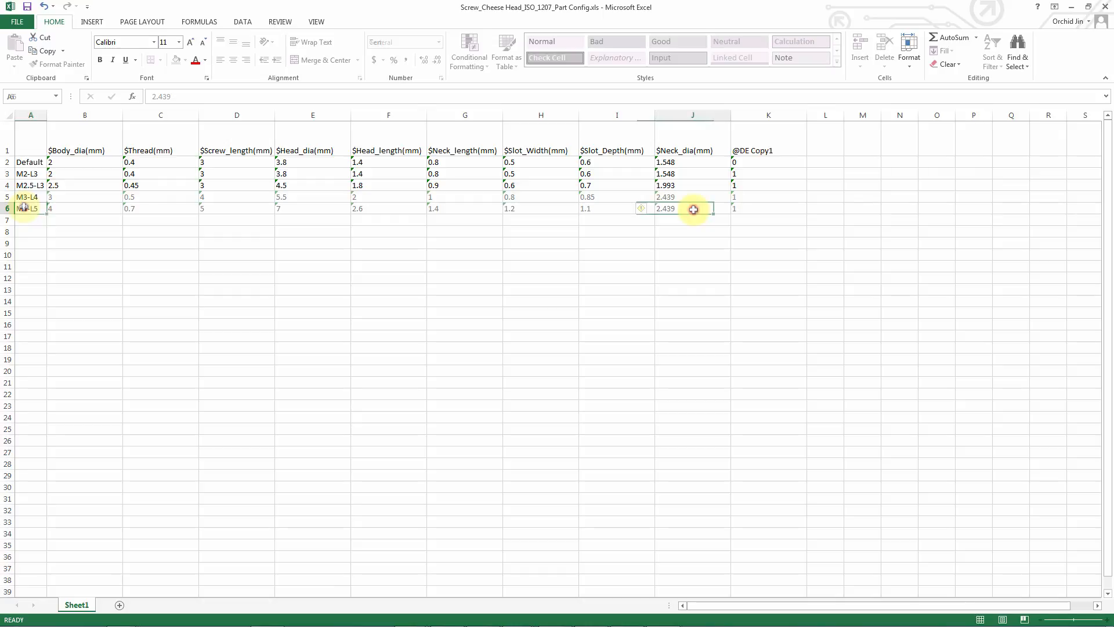
pyautogui.doubleClick(690, 208)
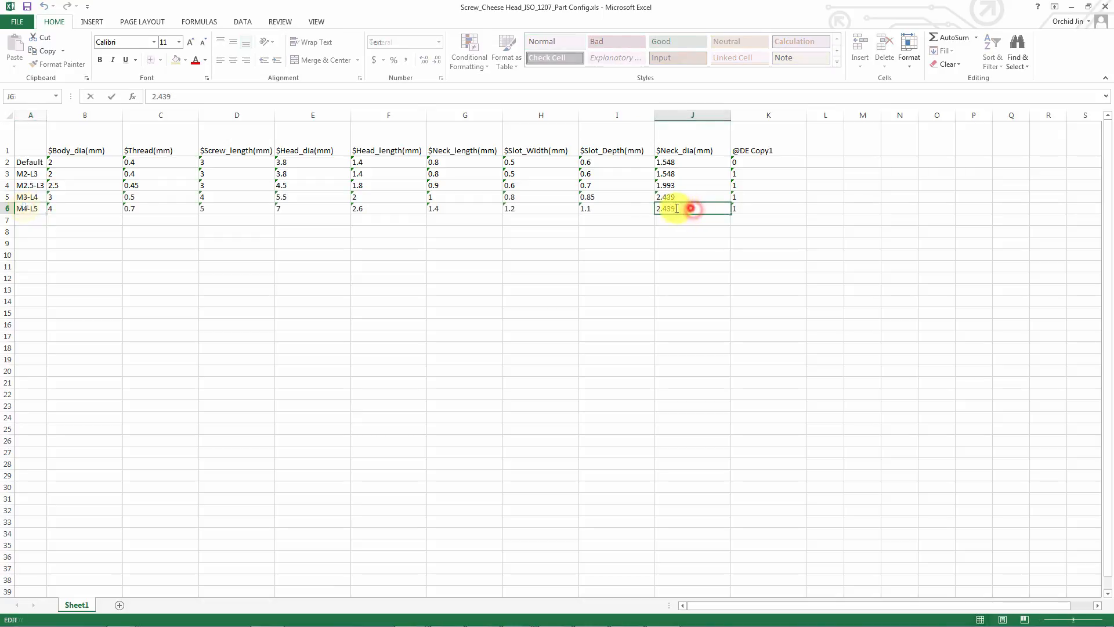
pyautogui.write('3.22')
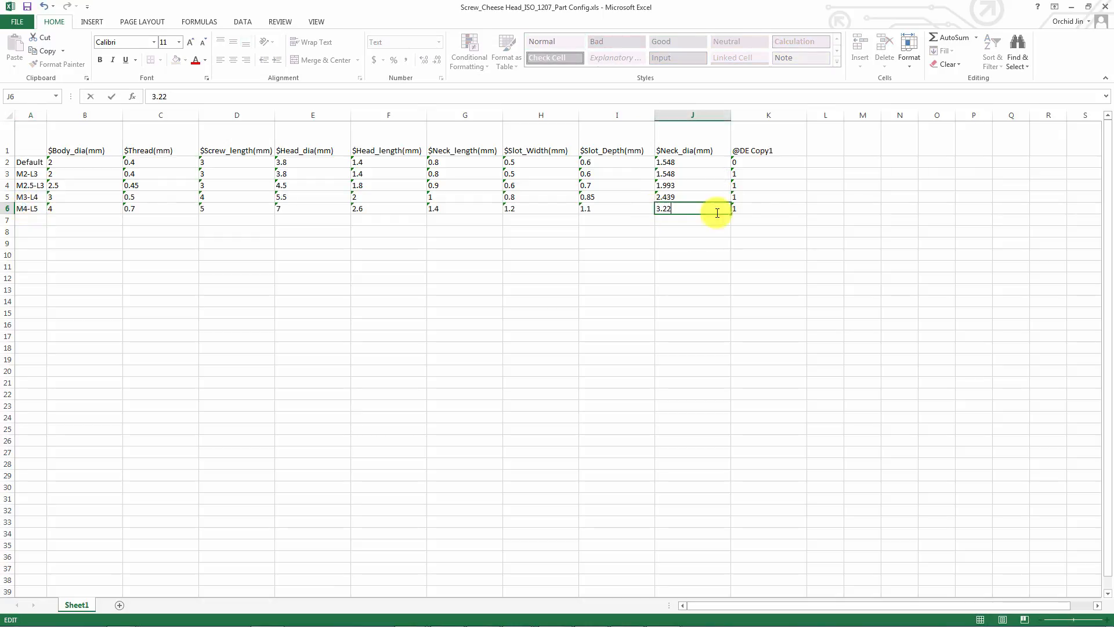
pyautogui.click(774, 210)
pyautogui.click(766, 220)
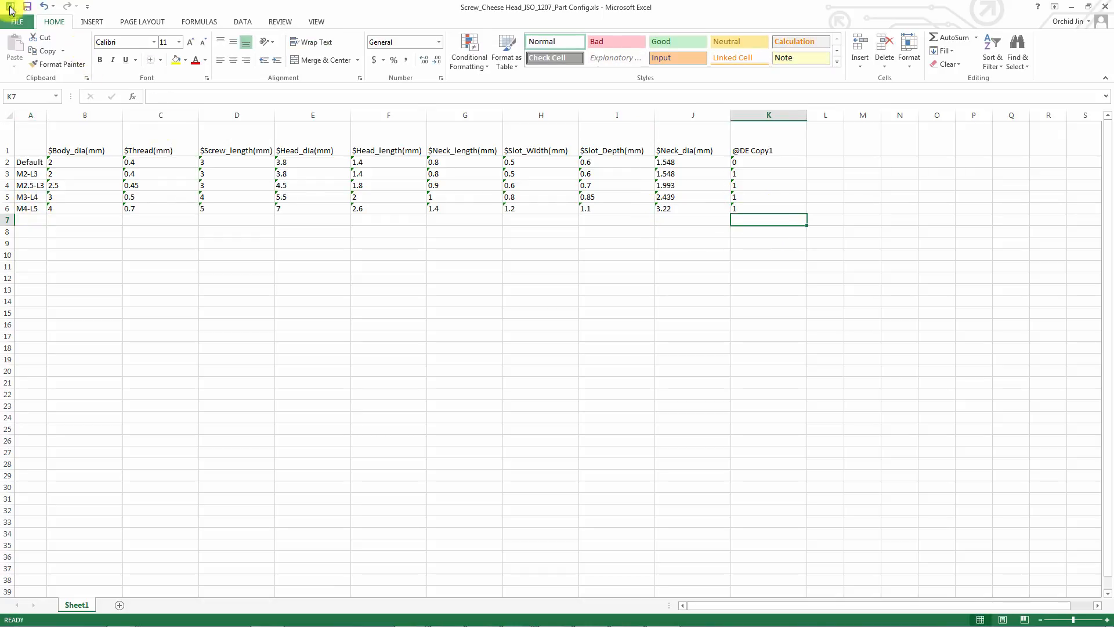
# Save the workbook and close Excel.
pyautogui.click(25, 8)
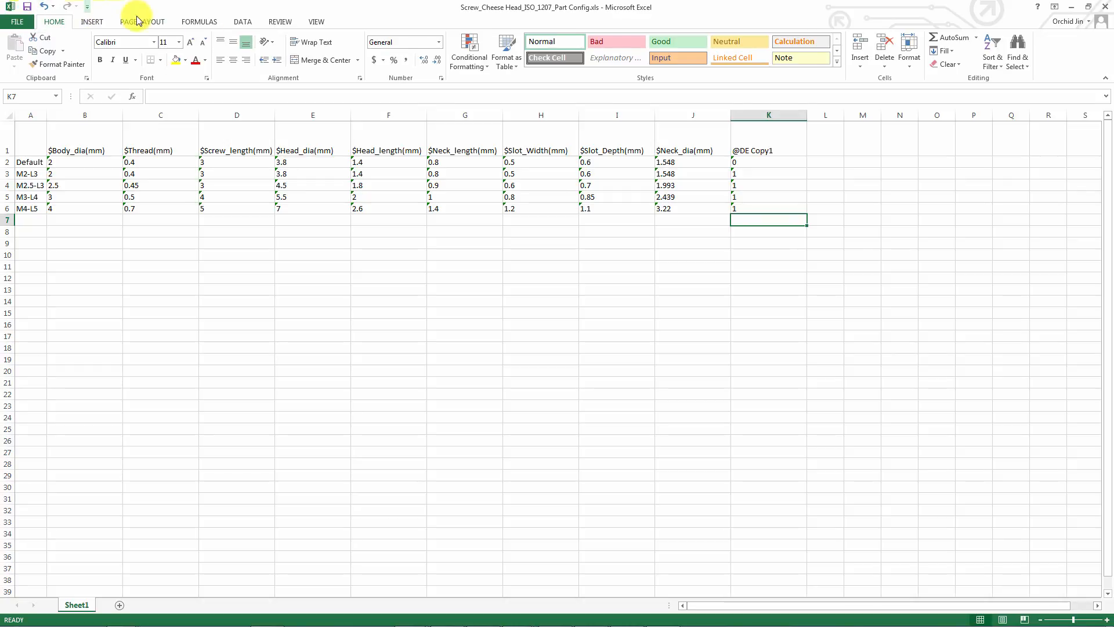
pyautogui.click(1105, 7)
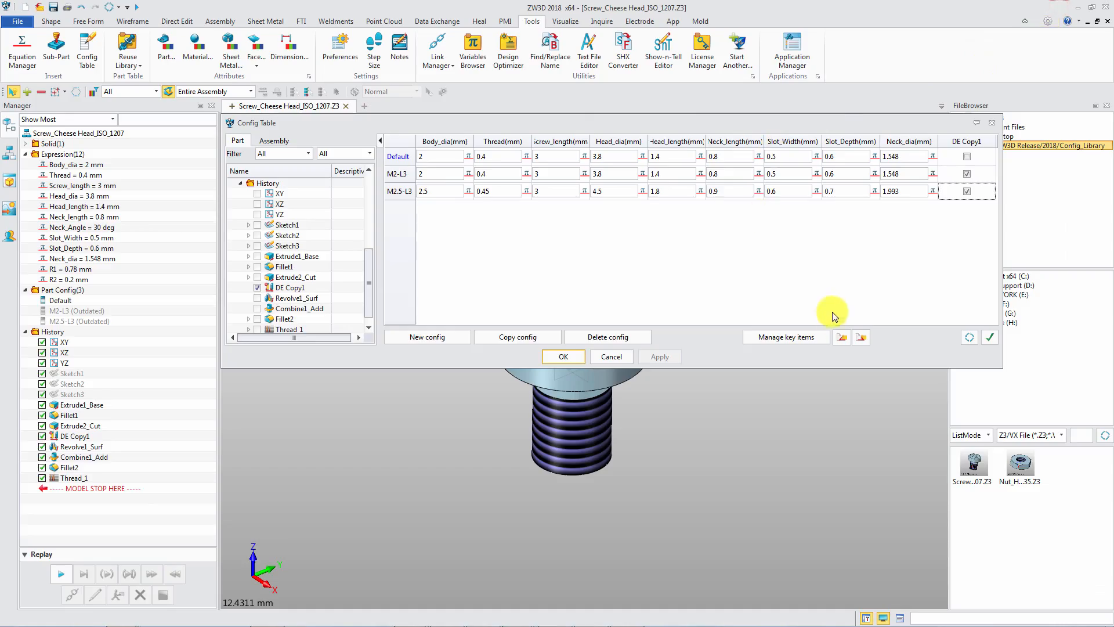
# Import the Screw_Cheese Head_ISO_1207 Excel file into the configuration table.
pyautogui.click(841, 343)
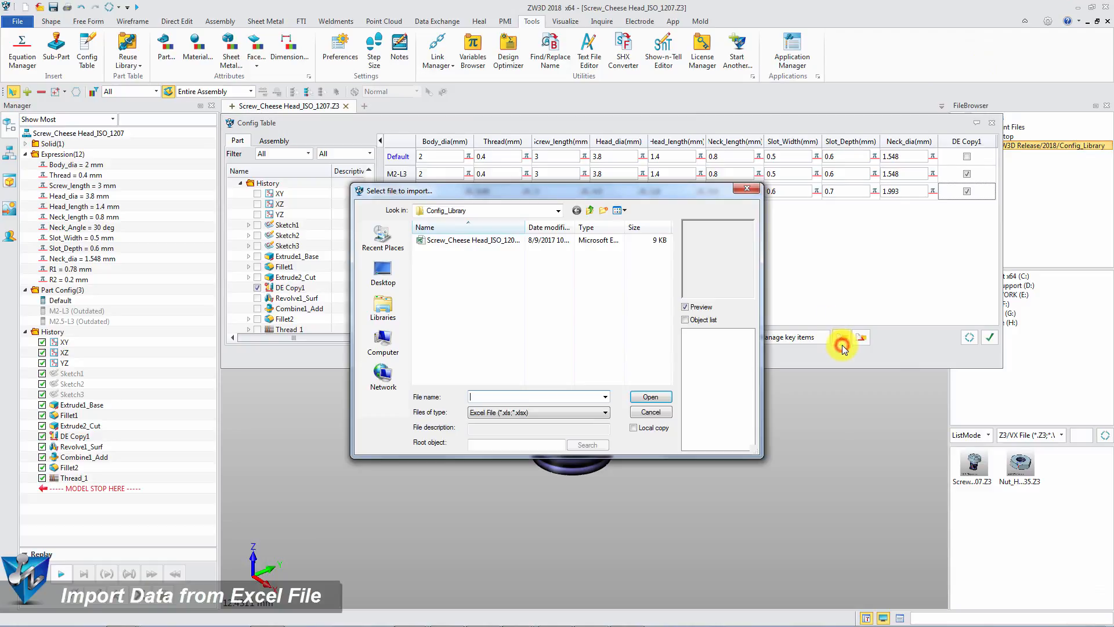
pyautogui.click(473, 240)
pyautogui.click(651, 397)
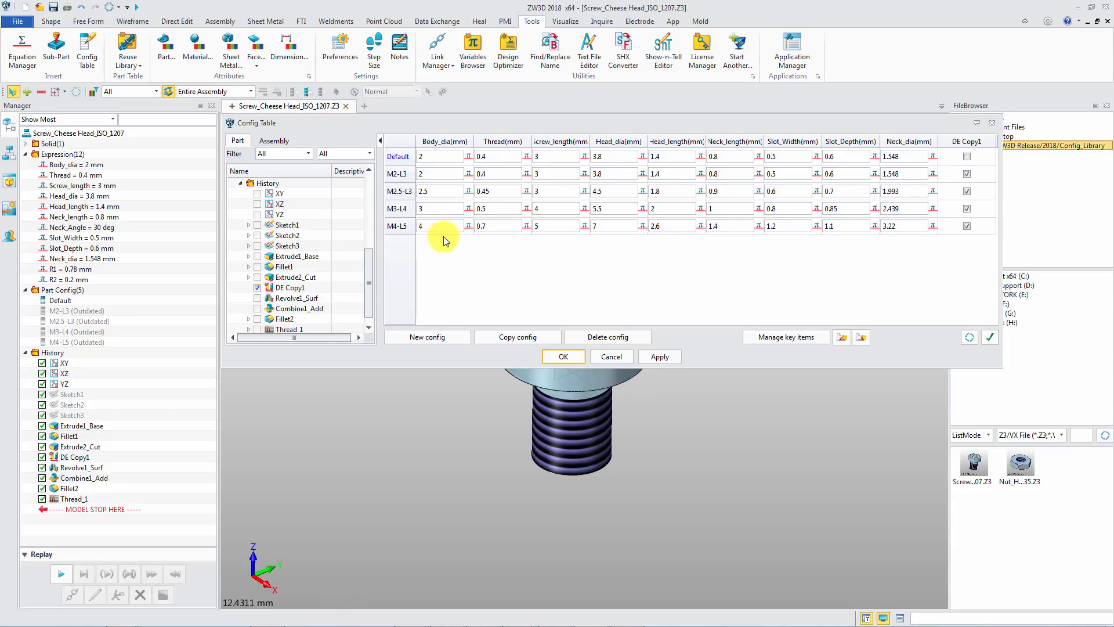
# Verify all configurations, then confirm and close the configuration table.
pyautogui.click(991, 340)
pyautogui.click(812, 346)
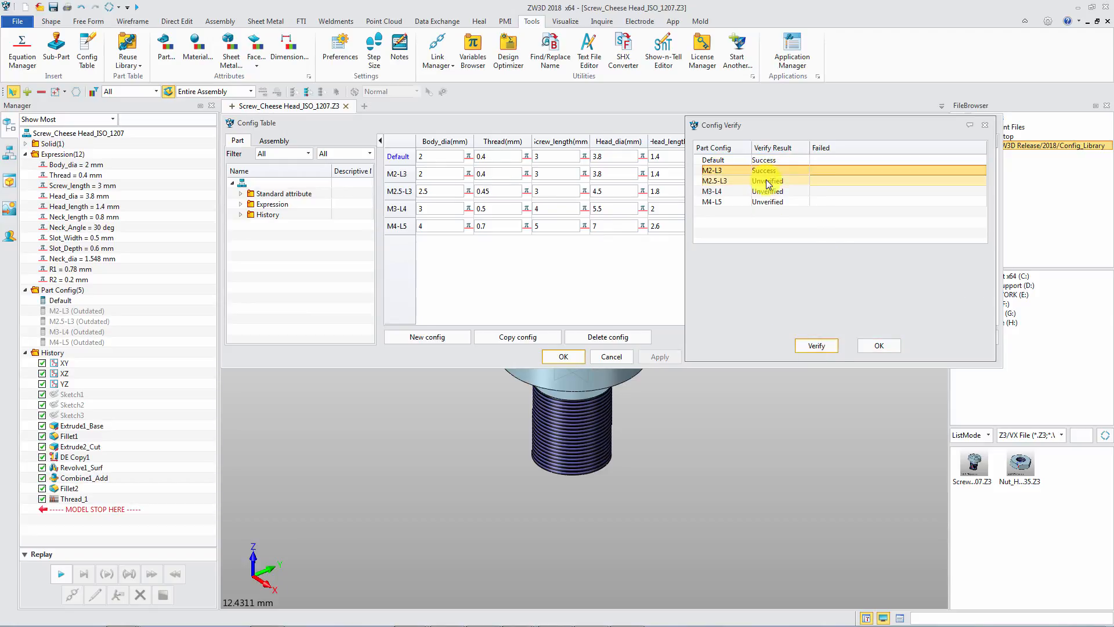
pyautogui.click(816, 345)
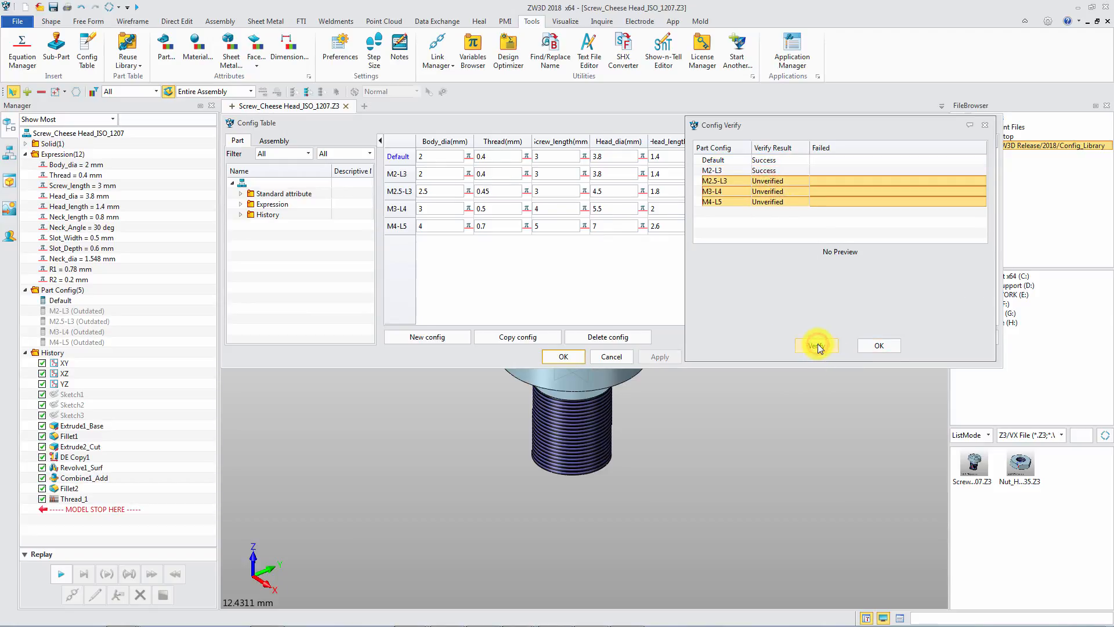
pyautogui.click(872, 345)
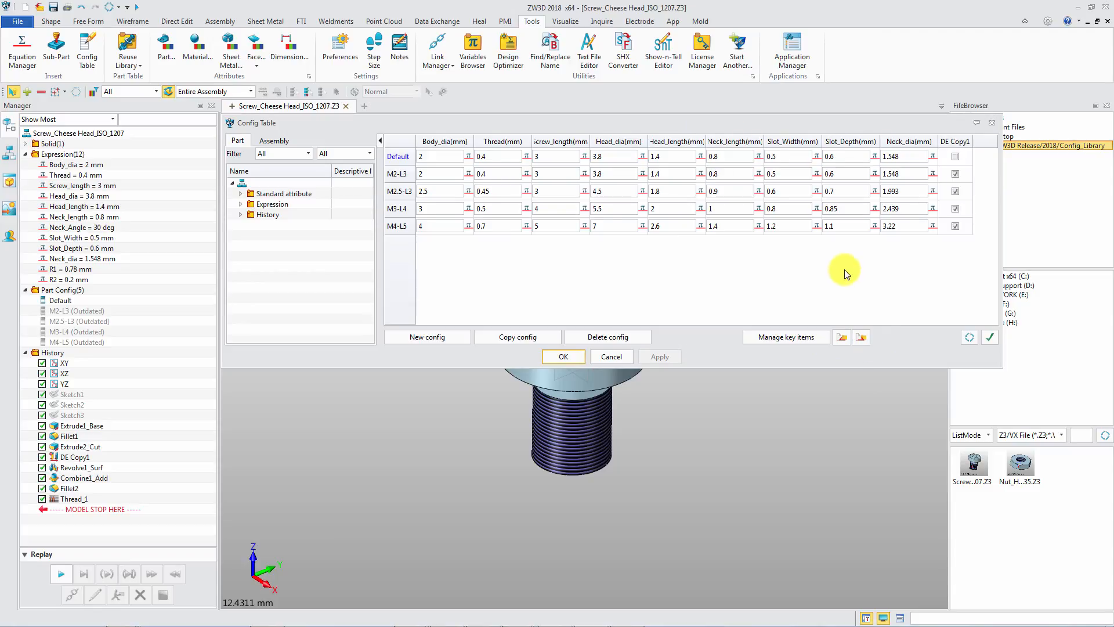
pyautogui.click(563, 356)
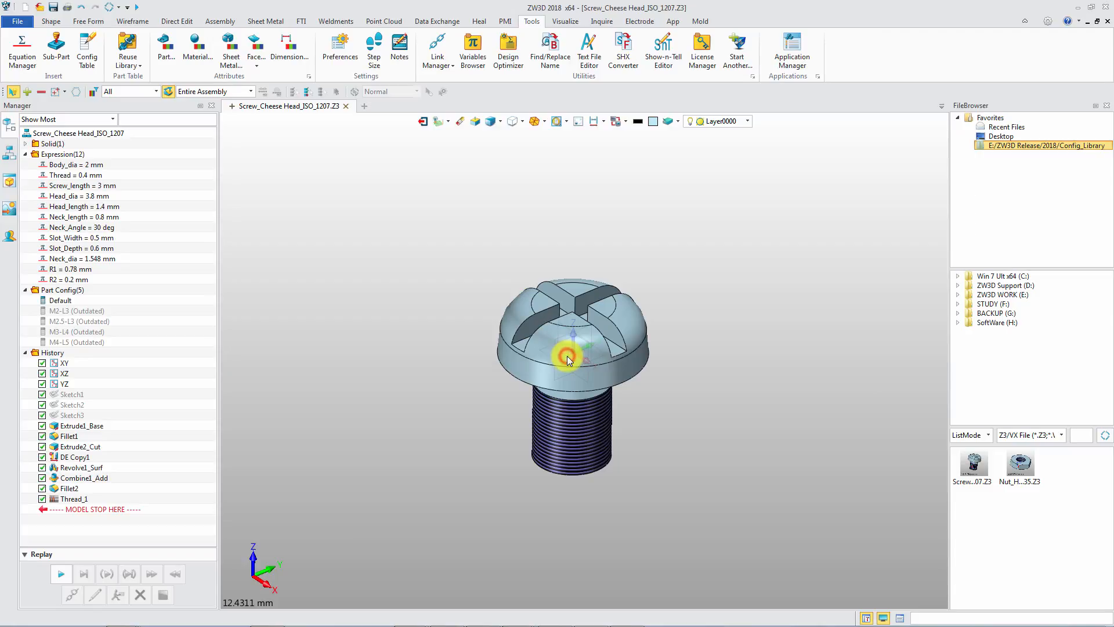
# Activate the M2-L3, M2.5-L3, M3-L4 and M4-L5 configurations in turn.
pyautogui.doubleClick(87, 311)
pyautogui.click(88, 322)
pyautogui.doubleClick(88, 322)
pyautogui.doubleClick(88, 332)
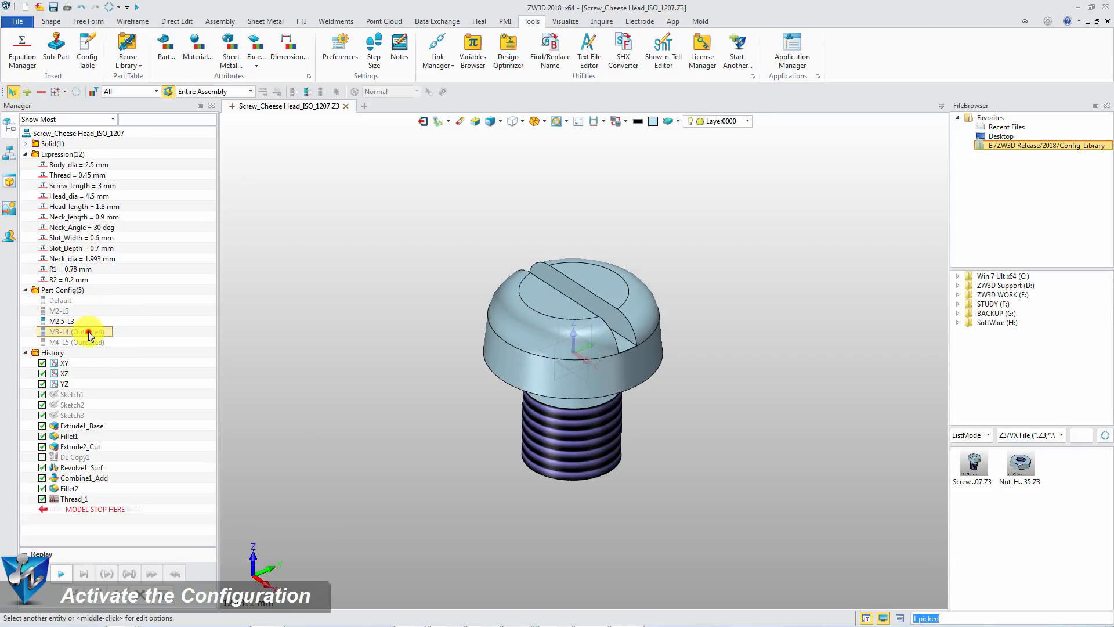
pyautogui.click(91, 342)
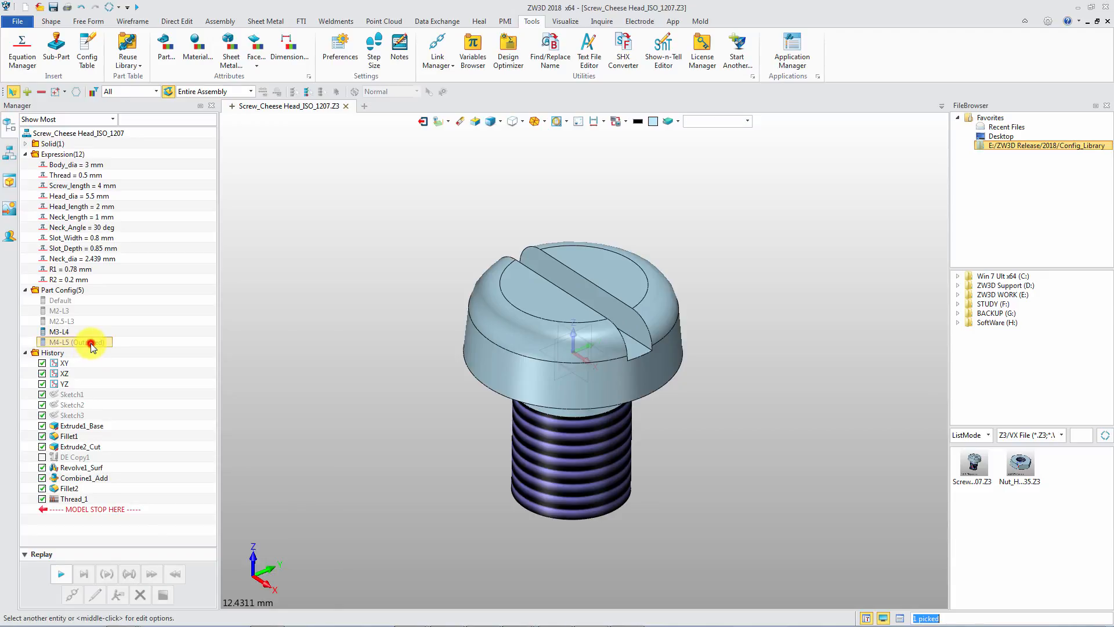
# Activate the screw's M4-L5 configuration and switch to the Nut_Hex_ISO_4035 part.
pyautogui.doubleClick(90, 342)
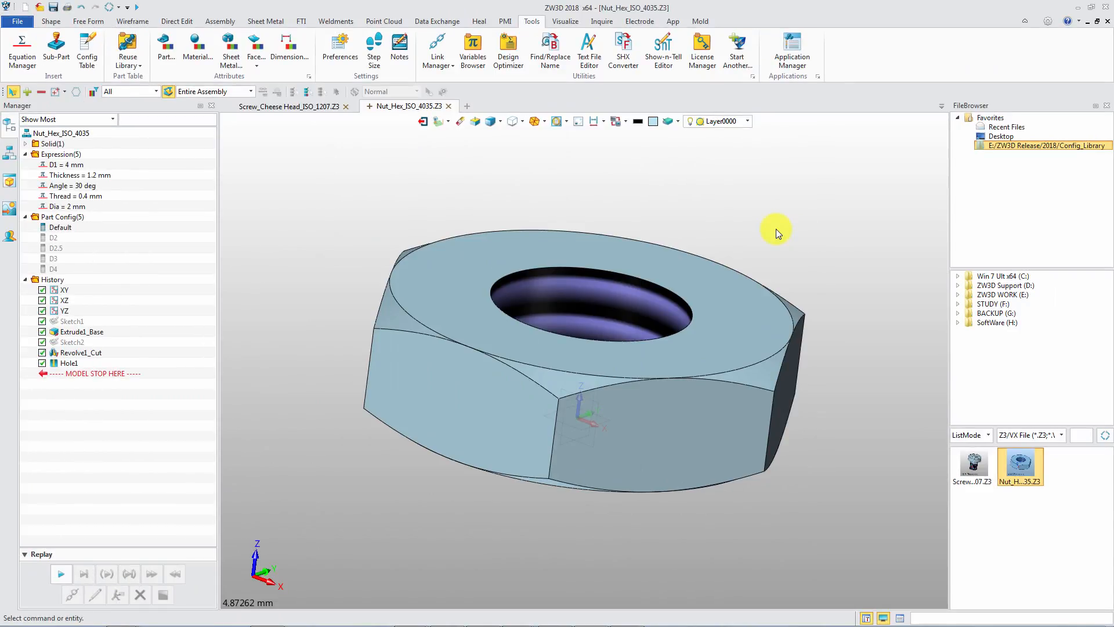
pyautogui.scroll(-1, 776, 228)
pyautogui.moveTo(779, 213); pyautogui.dragTo(774, 231, button='right')
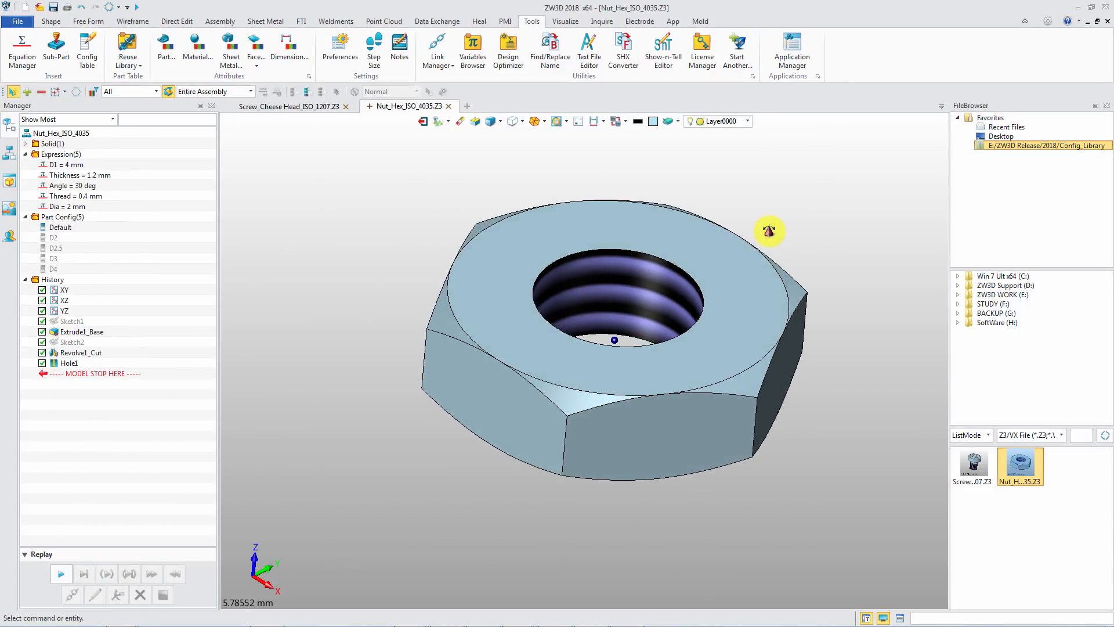
# Open the hex nut's configuration table and review its expression and history items before closing it.
pyautogui.rightClick(128, 239)
pyautogui.click(178, 363)
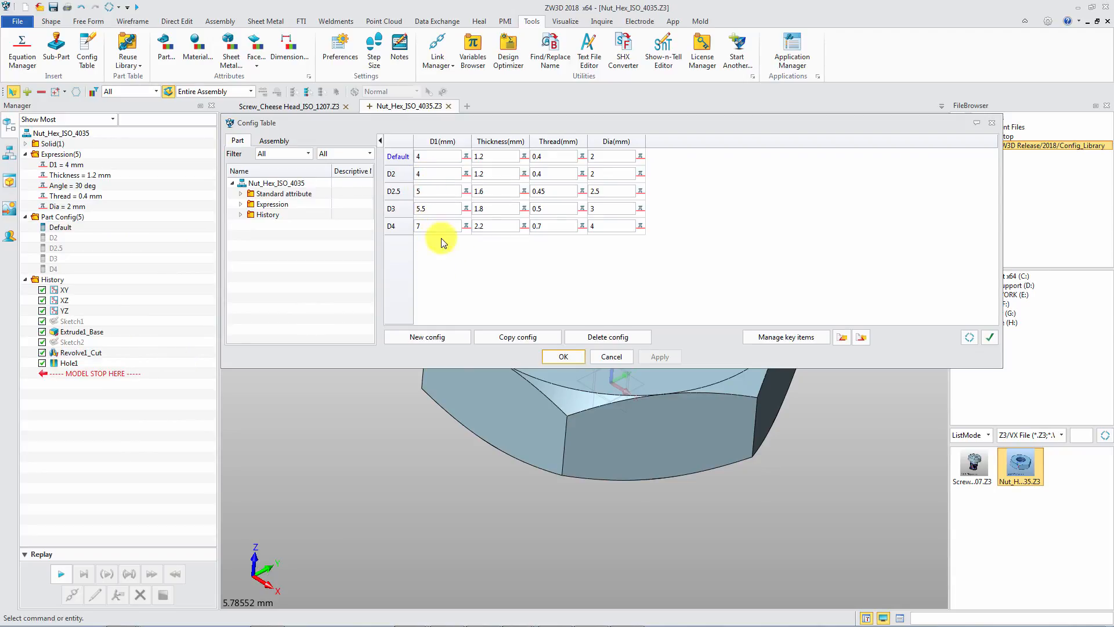
pyautogui.click(240, 204)
pyautogui.click(241, 267)
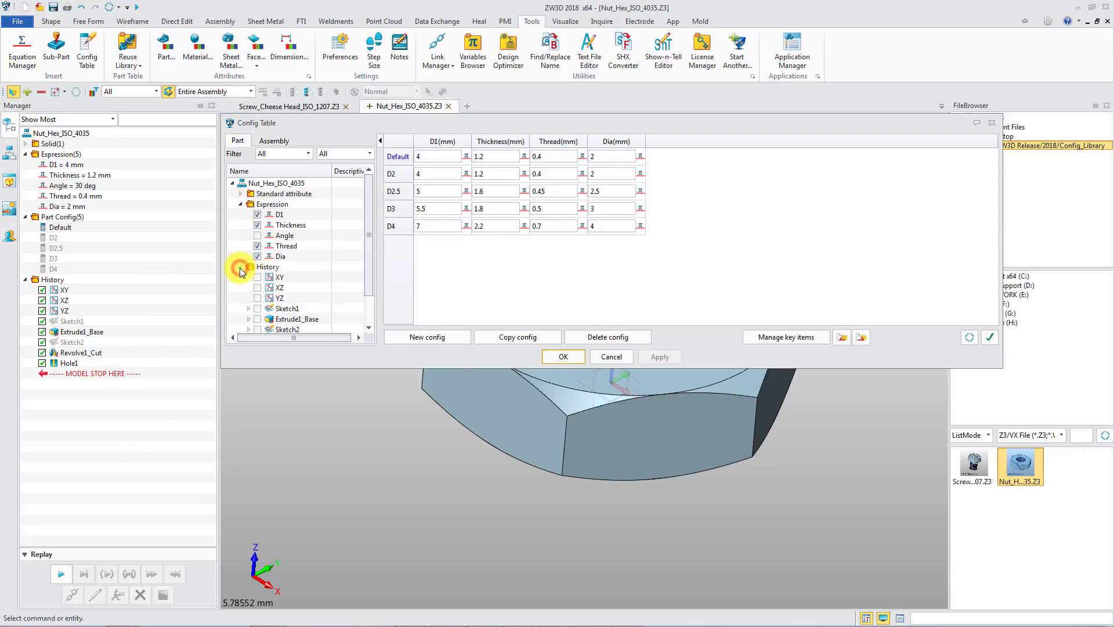
pyautogui.click(559, 356)
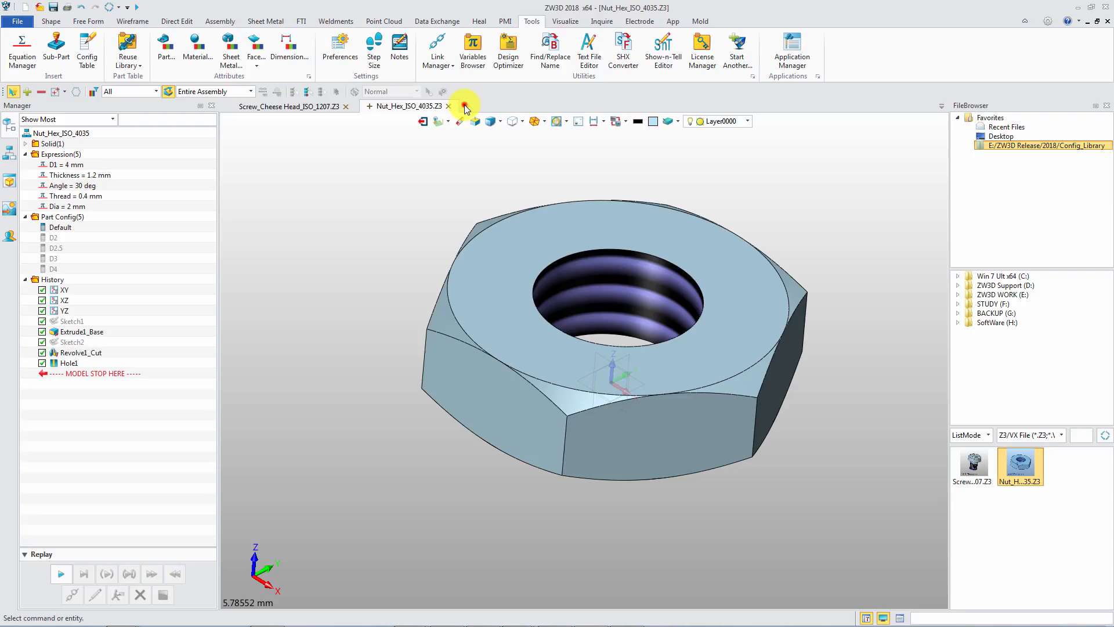
# Create a new part/assembly file named Ass_Screw_Nut.
pyautogui.click(465, 106)
pyautogui.write('Ass_Screw_')
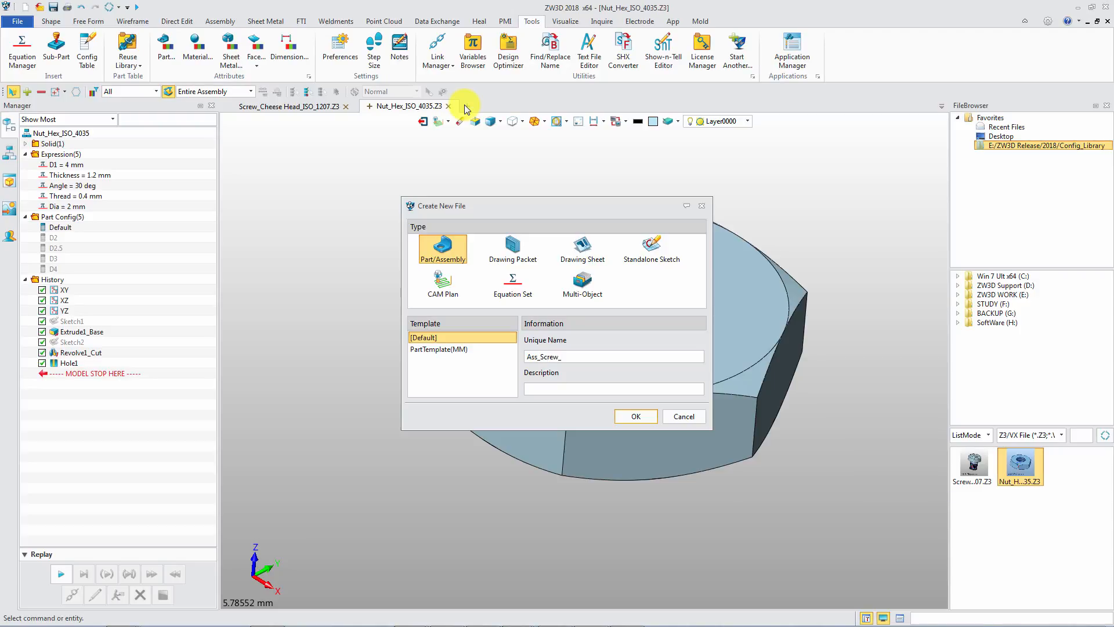
pyautogui.write('Nut')
pyautogui.press('Return')
# Insert Screw_Cheese Head_ISO_1207 as an anchored component with the M2-L3 configuration at the origin.
pyautogui.rightClick(364, 205)
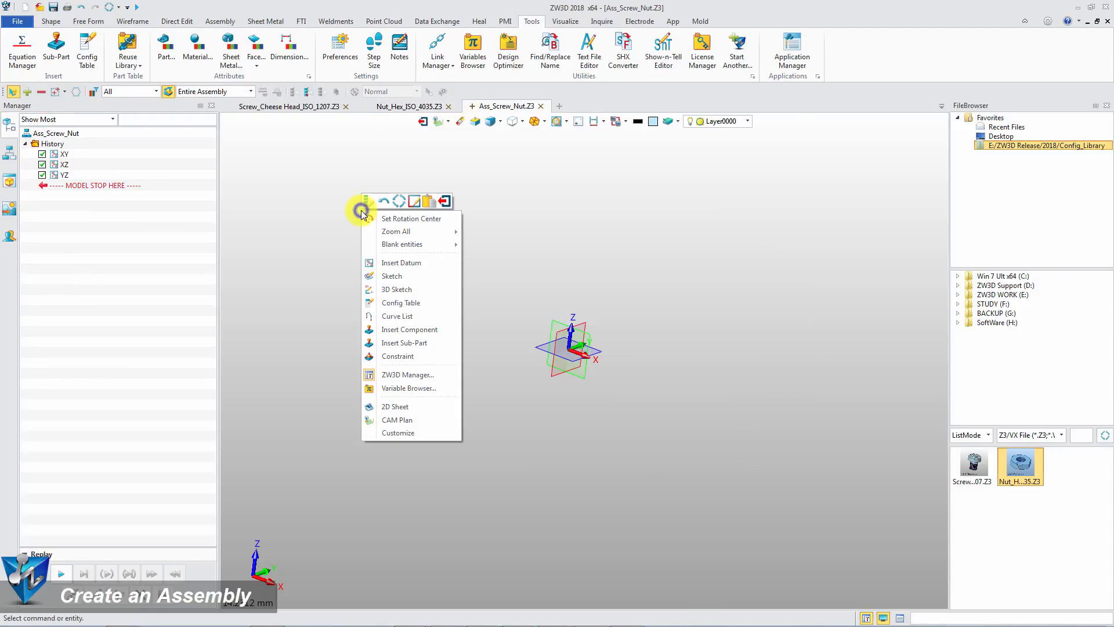
pyautogui.click(406, 329)
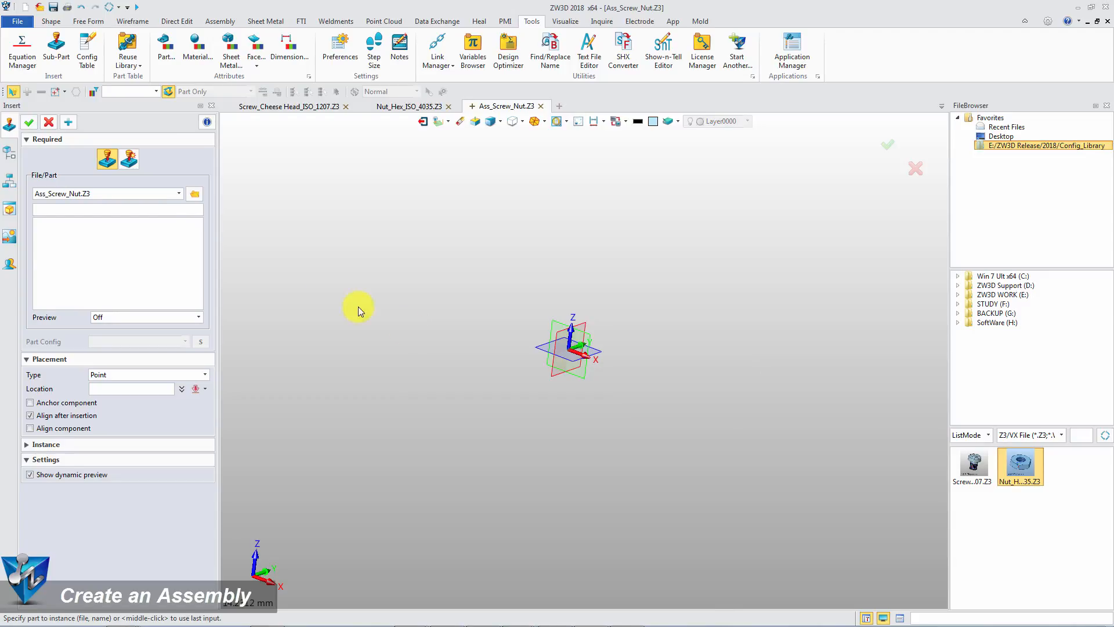
pyautogui.click(178, 195)
pyautogui.click(162, 222)
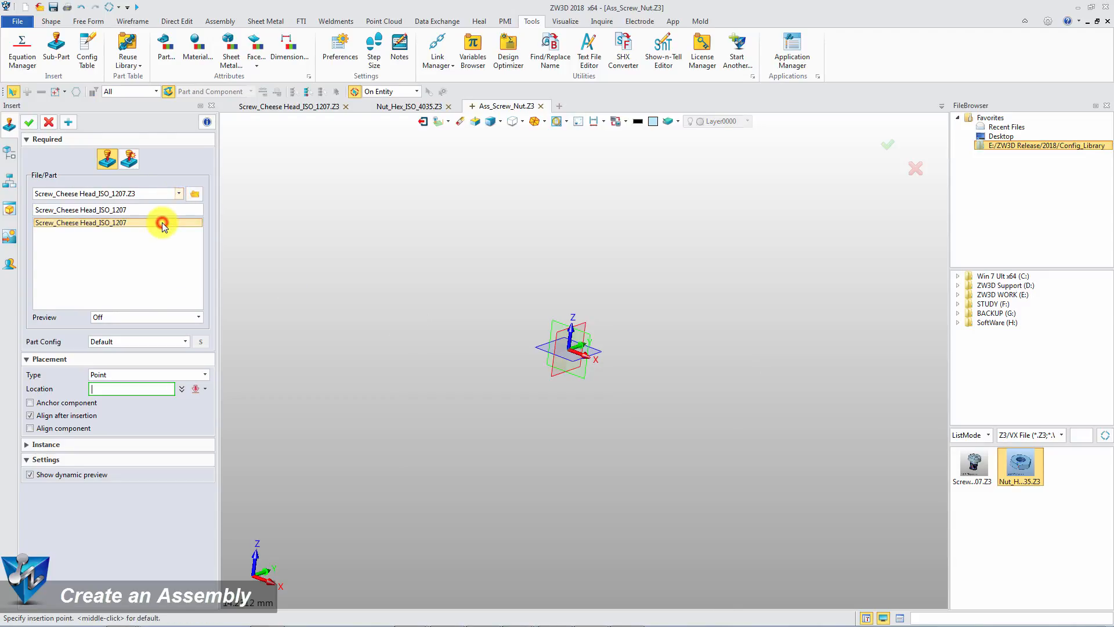
pyautogui.click(31, 402)
pyautogui.click(145, 317)
pyautogui.click(143, 335)
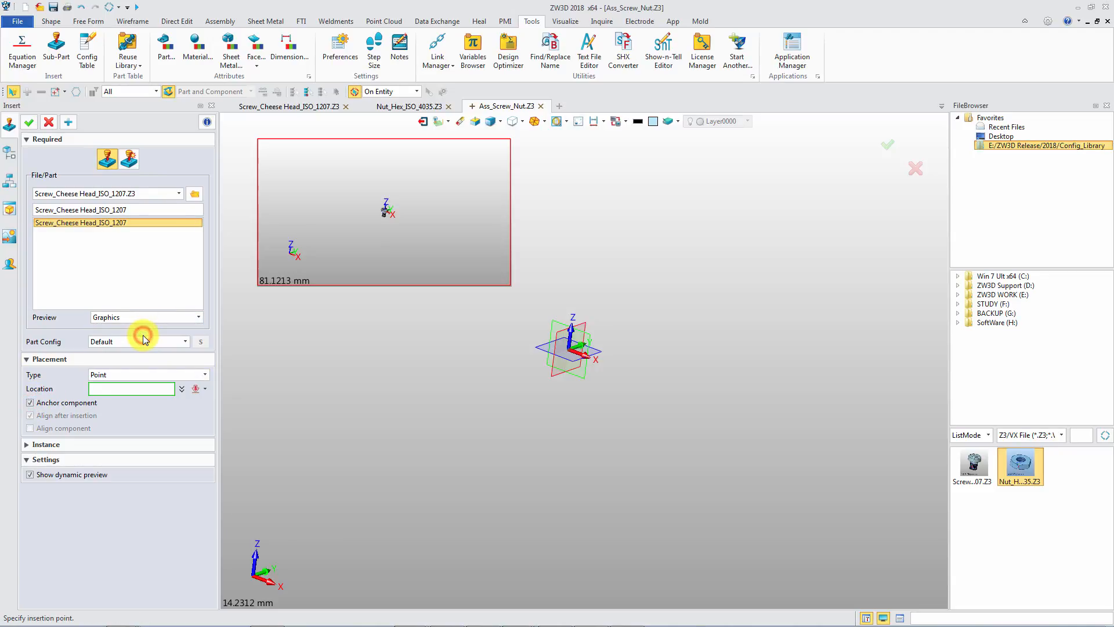
pyautogui.click(131, 341)
pyautogui.click(130, 359)
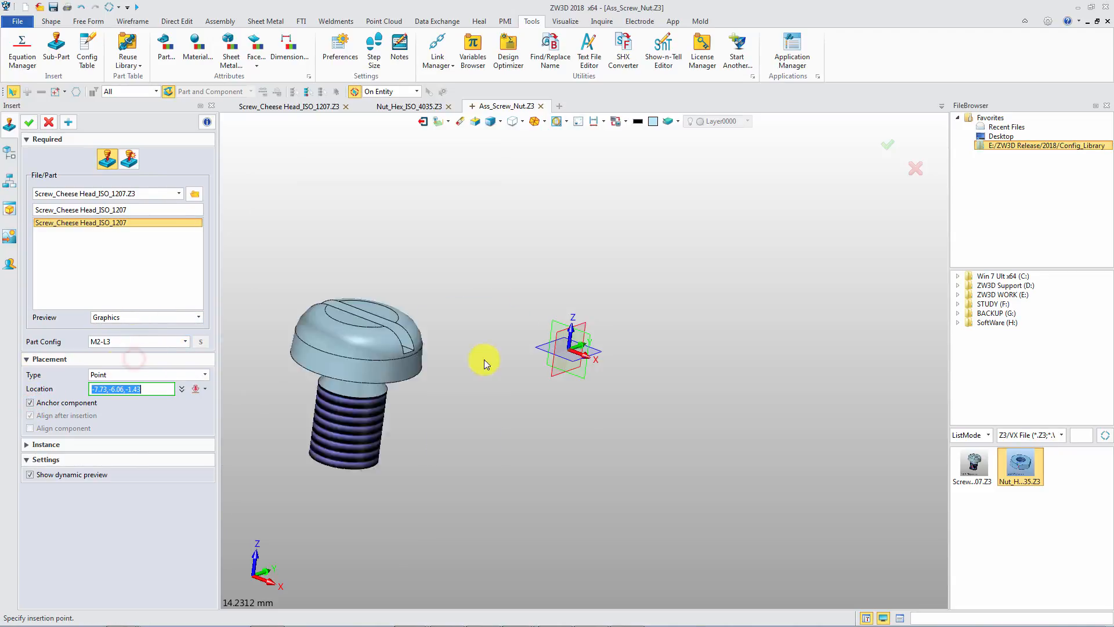
pyautogui.click(583, 347)
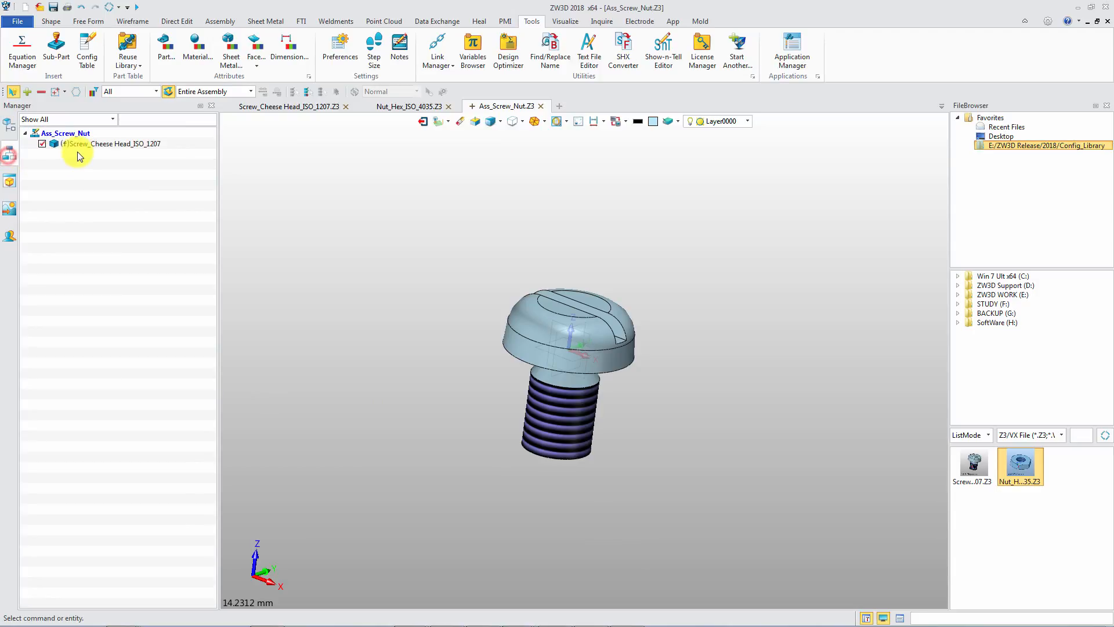
# Insert the Nut_Hex_ISO_4035 part as a second component beside the screw.
pyautogui.rightClick(374, 203)
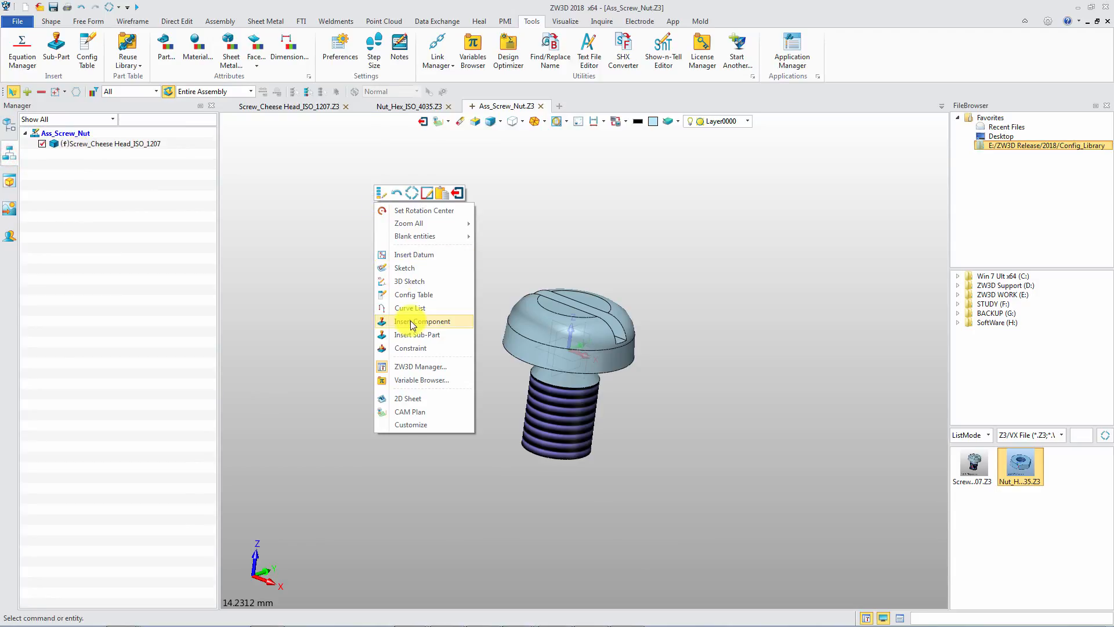
pyautogui.click(399, 306)
pyautogui.click(168, 194)
pyautogui.click(151, 221)
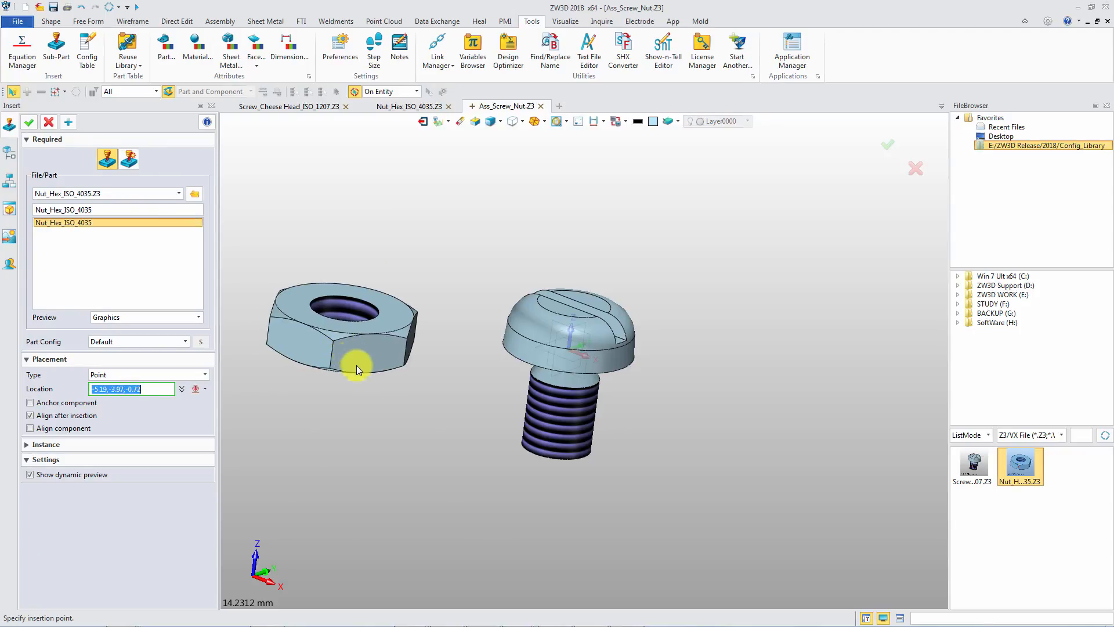
pyautogui.click(385, 389)
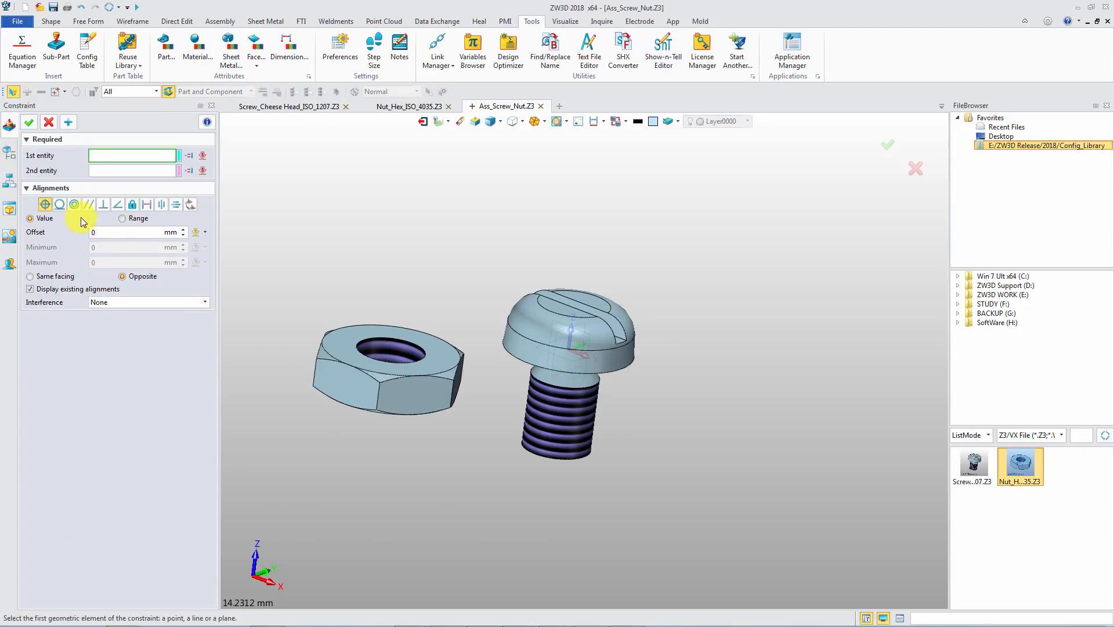
# Constrain the nut's hole concentric with the screw's threaded shank.
pyautogui.click(400, 351)
pyautogui.click(573, 423)
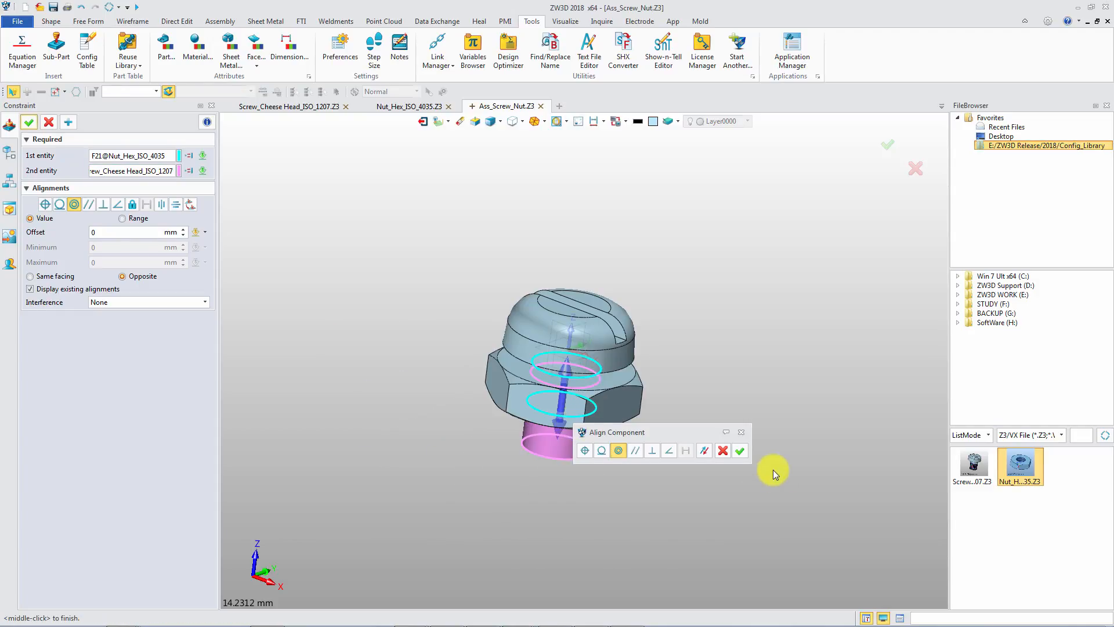
pyautogui.click(740, 455)
# Add a coincident constraint between the screw head's underside and the nut's top face, then finish.
pyautogui.moveTo(740, 455); pyautogui.dragTo(622, 398, button='middle')
pyautogui.click(622, 386)
pyautogui.click(617, 382)
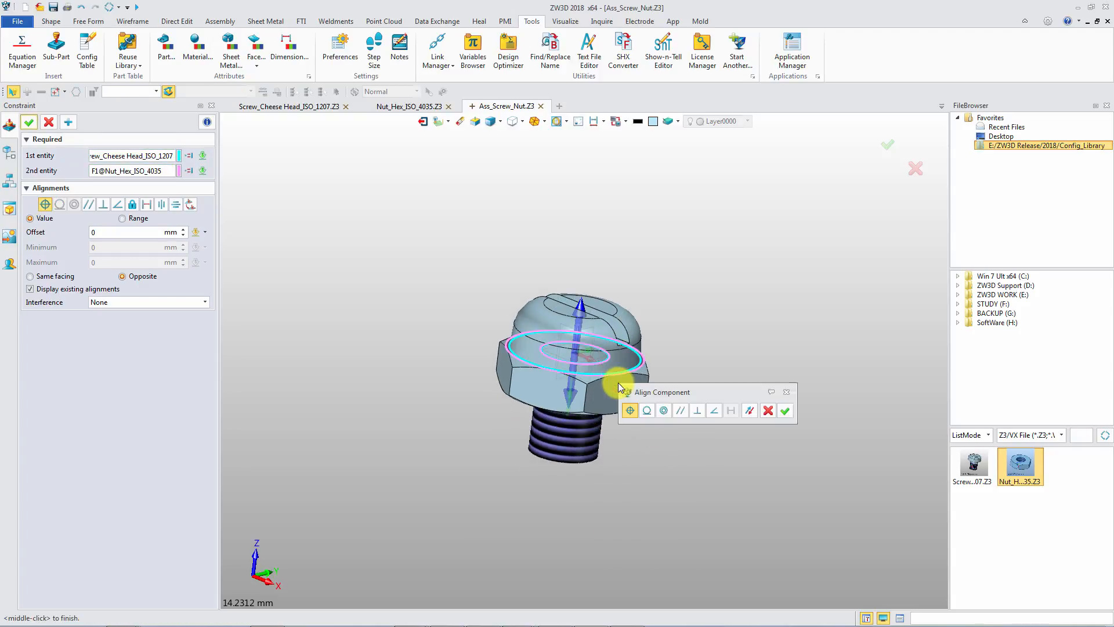
pyautogui.click(114, 235)
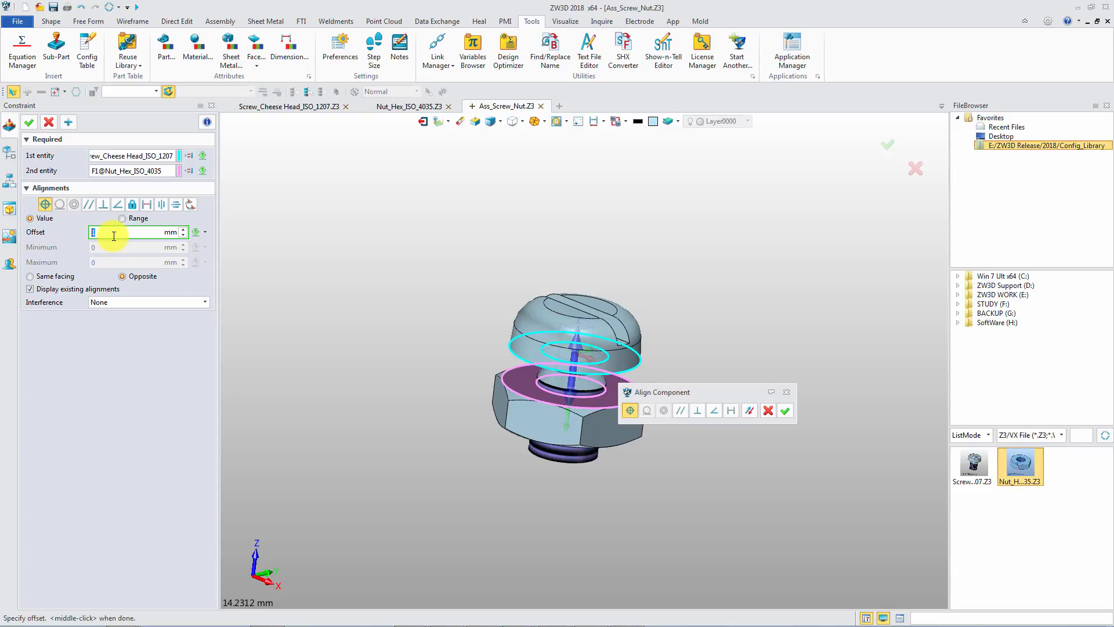
pyautogui.click(28, 123)
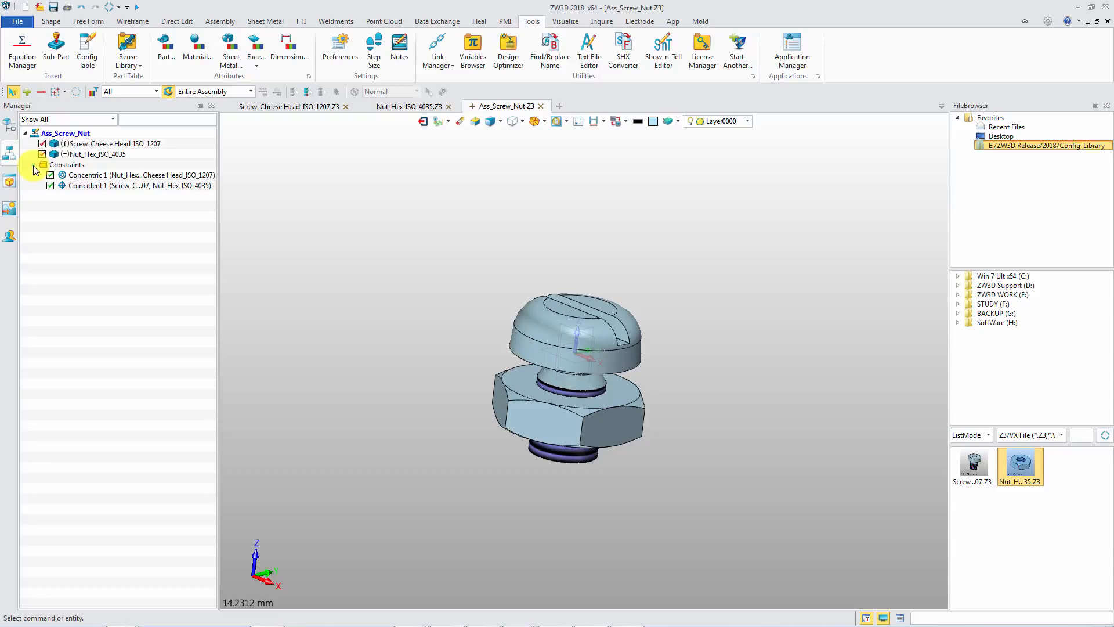
# Open the assembly configuration table and add both parts' Part Config and Color plus the coincident Offset as items.
pyautogui.click(10, 125)
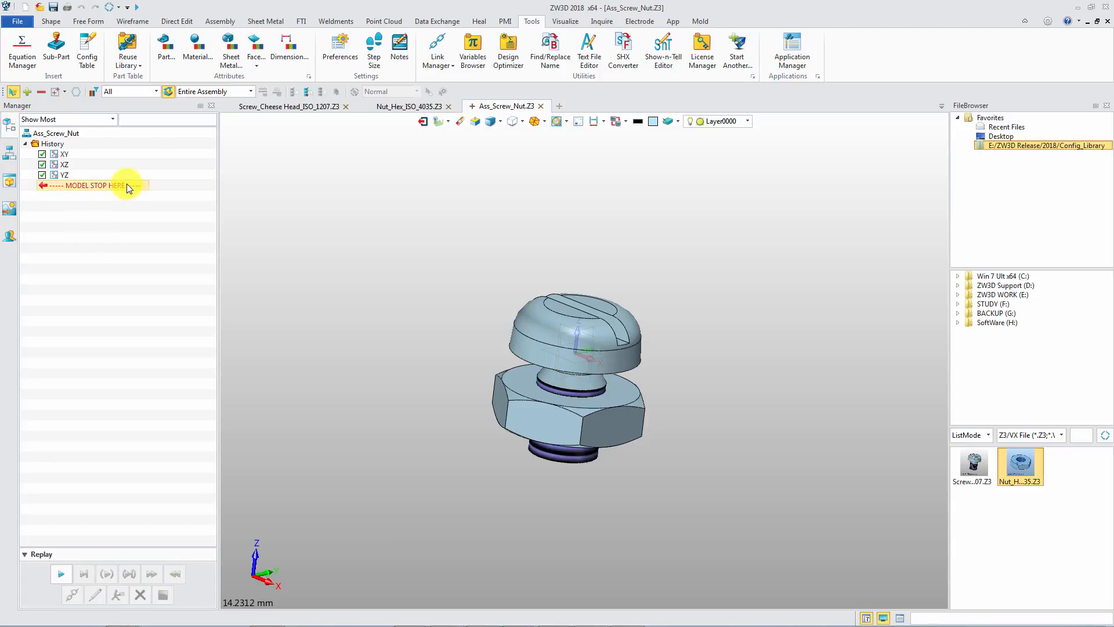
pyautogui.rightClick(148, 169)
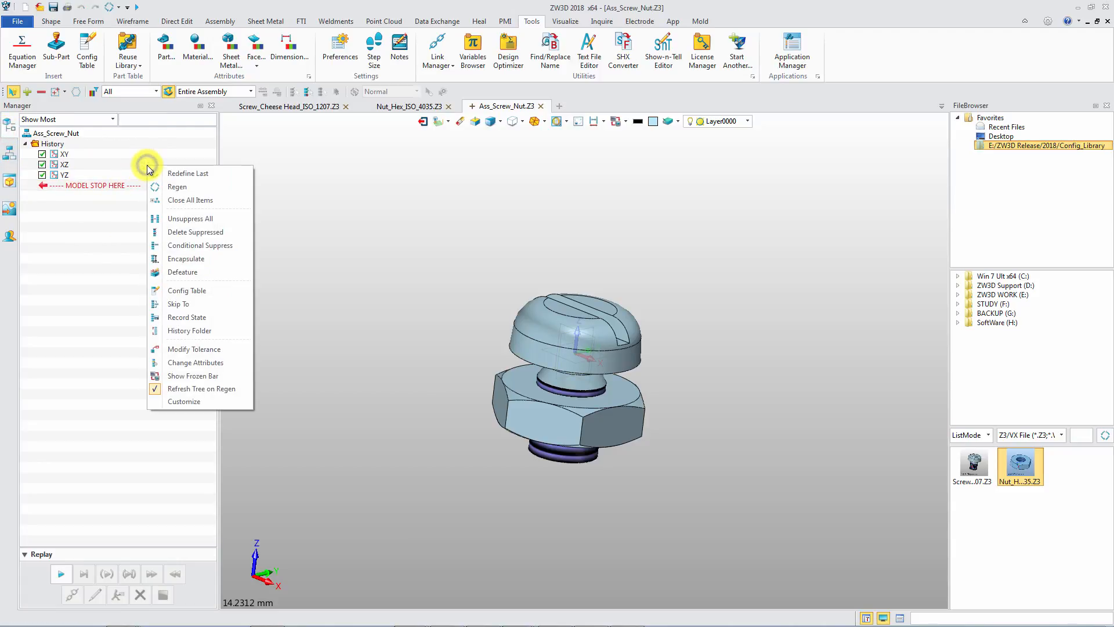
pyautogui.click(192, 291)
pyautogui.click(274, 140)
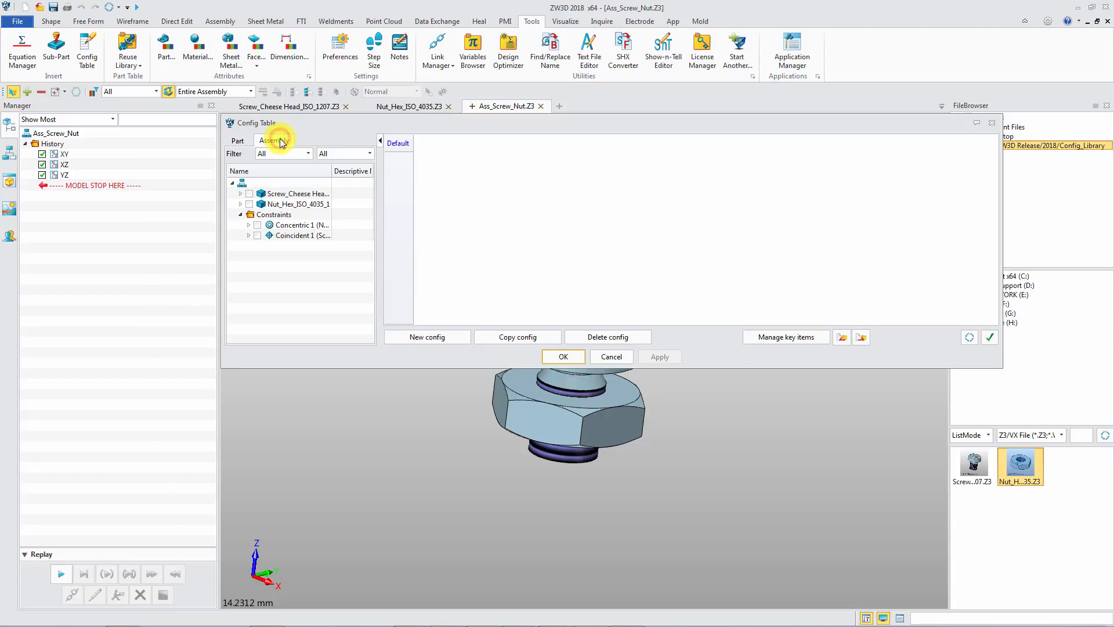
pyautogui.click(240, 193)
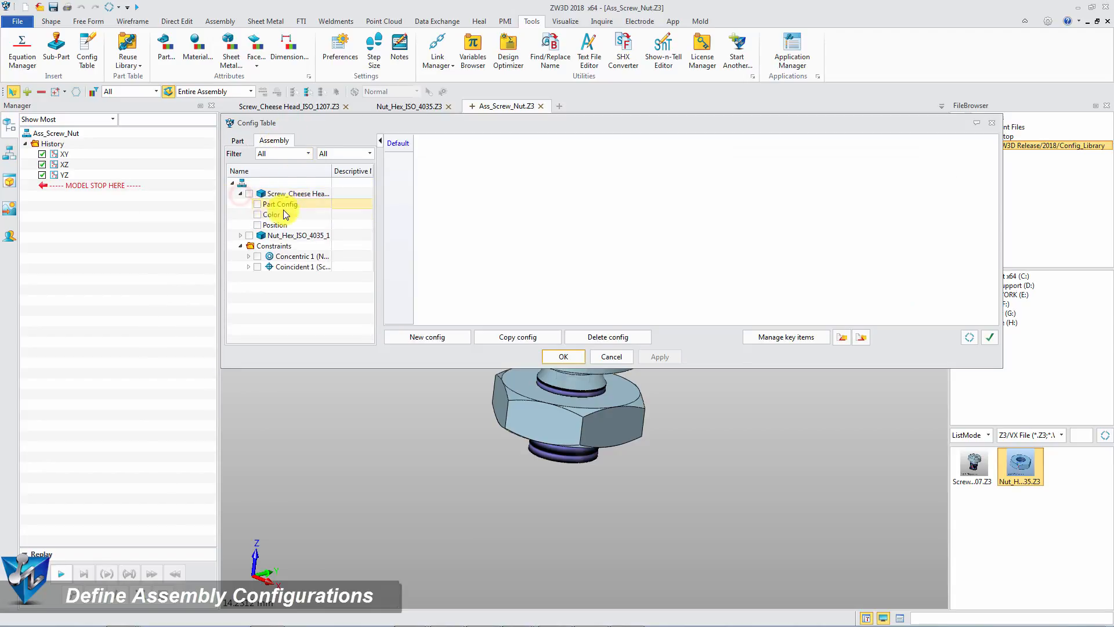
pyautogui.click(257, 204)
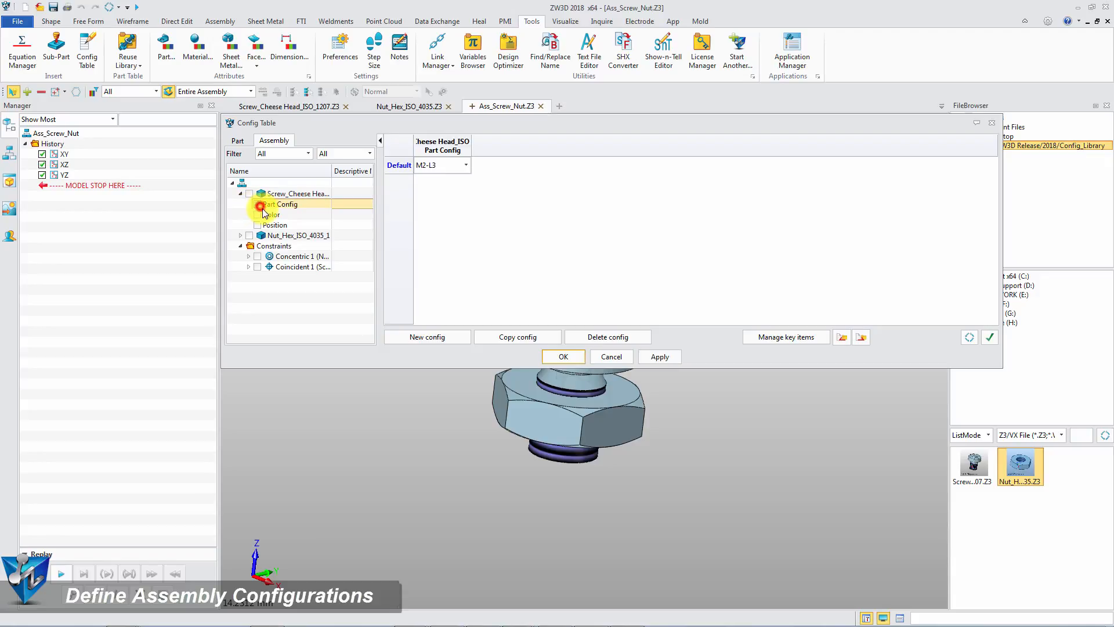
pyautogui.click(258, 215)
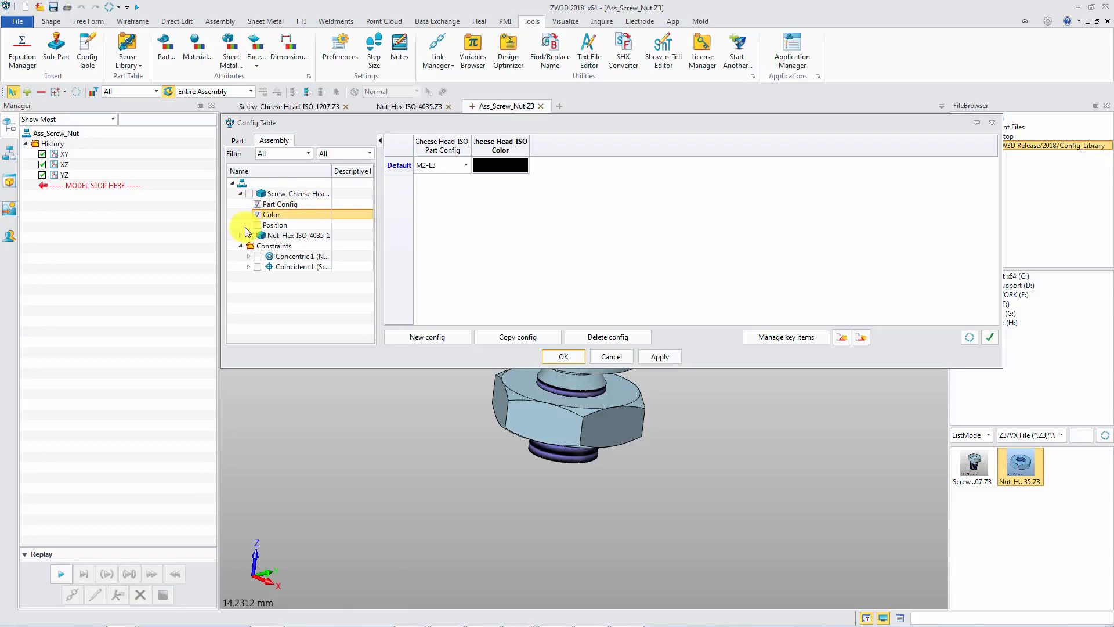
pyautogui.click(240, 235)
pyautogui.click(257, 246)
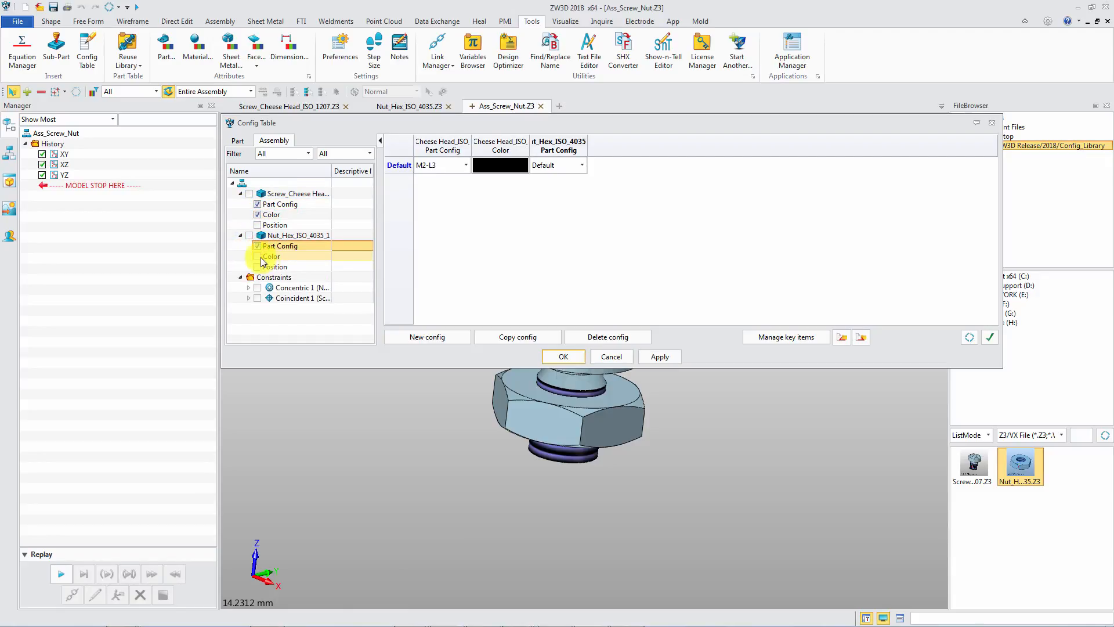
pyautogui.click(257, 256)
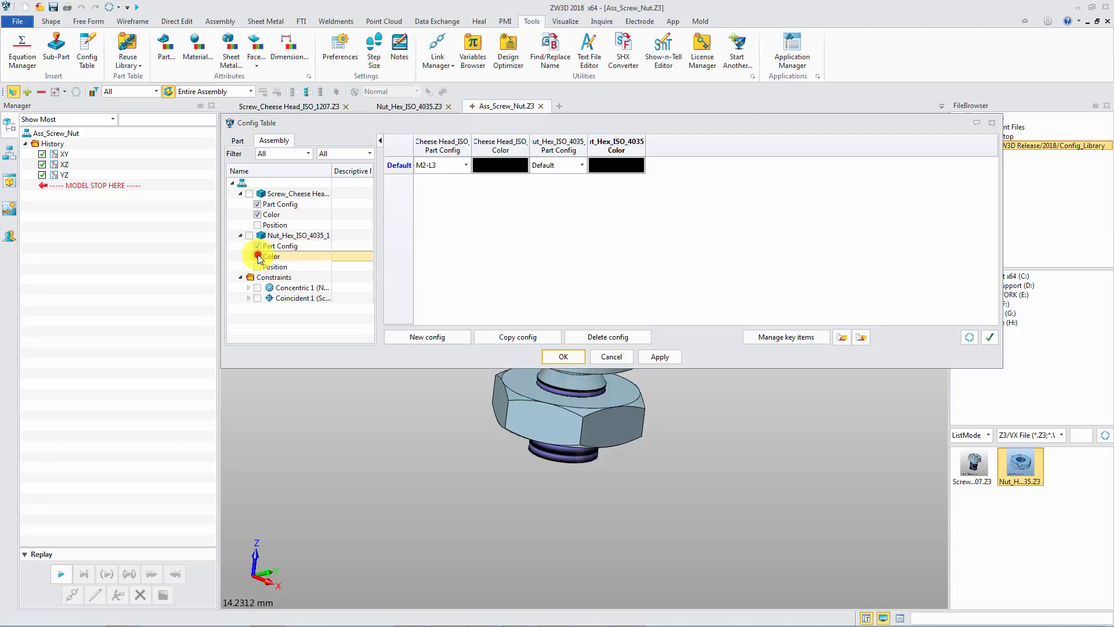
pyautogui.click(249, 297)
pyautogui.click(265, 308)
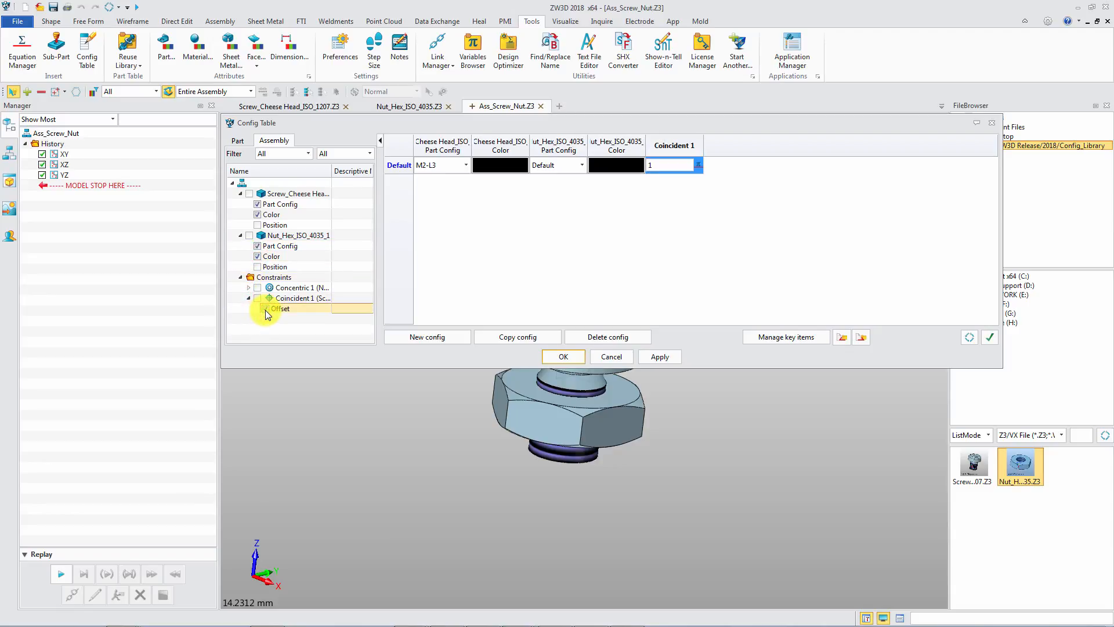
# Set the Default row's screw configuration to Default and add a new configuration named M2.
pyautogui.click(465, 166)
pyautogui.click(450, 178)
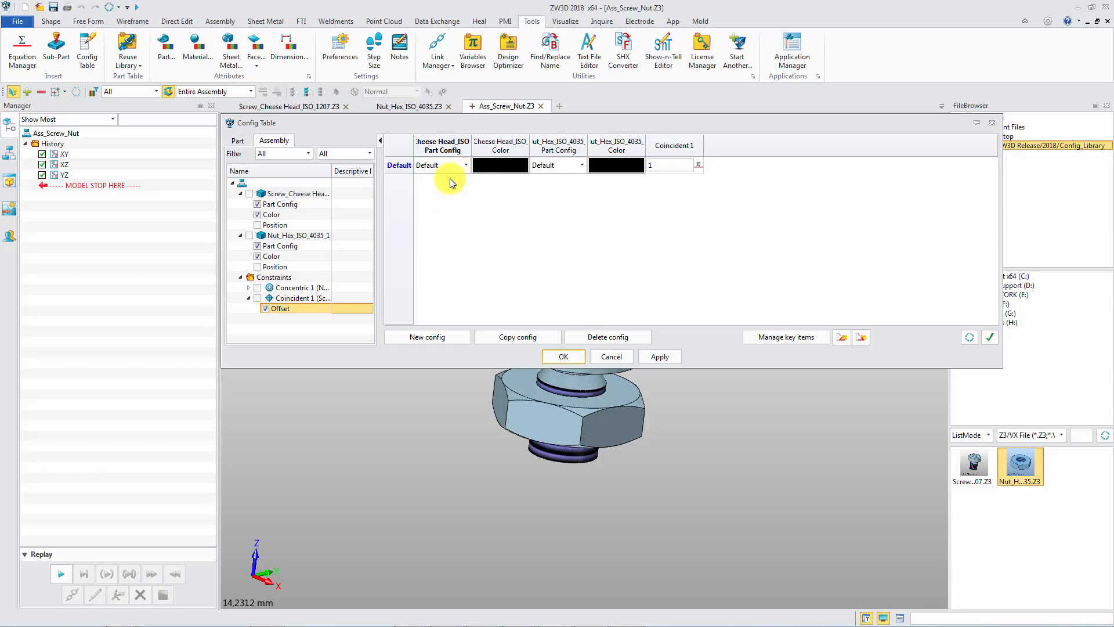
pyautogui.click(432, 337)
pyautogui.write('M')
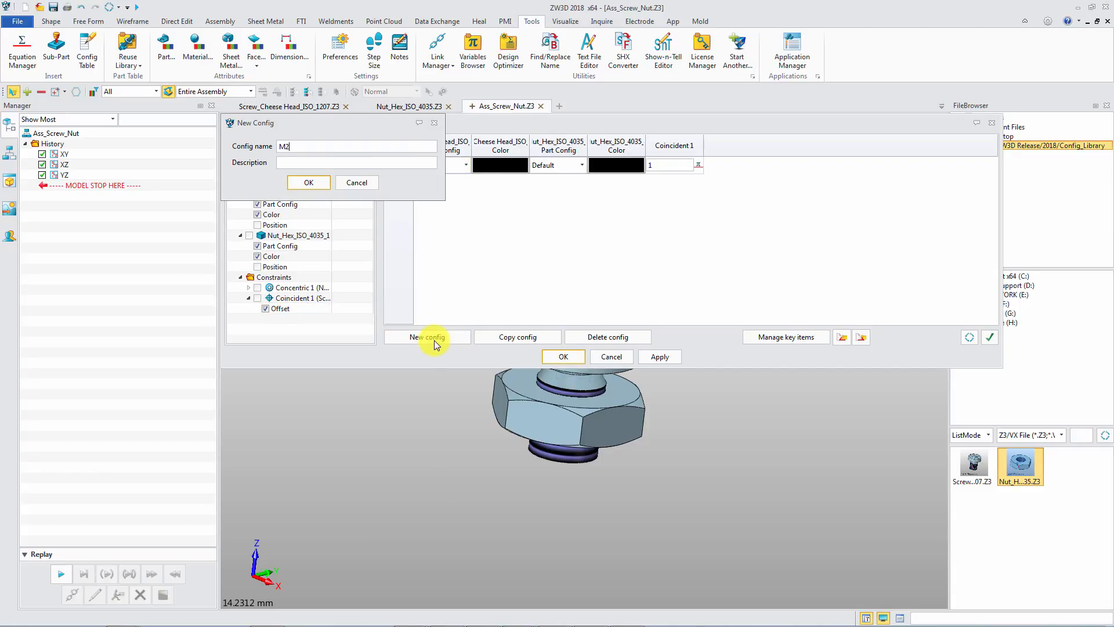
pyautogui.write('2')
pyautogui.press('Return')
# For M2, choose screw configuration M2-L3, nut configuration D2 and a light cyan screw colour.
pyautogui.click(468, 183)
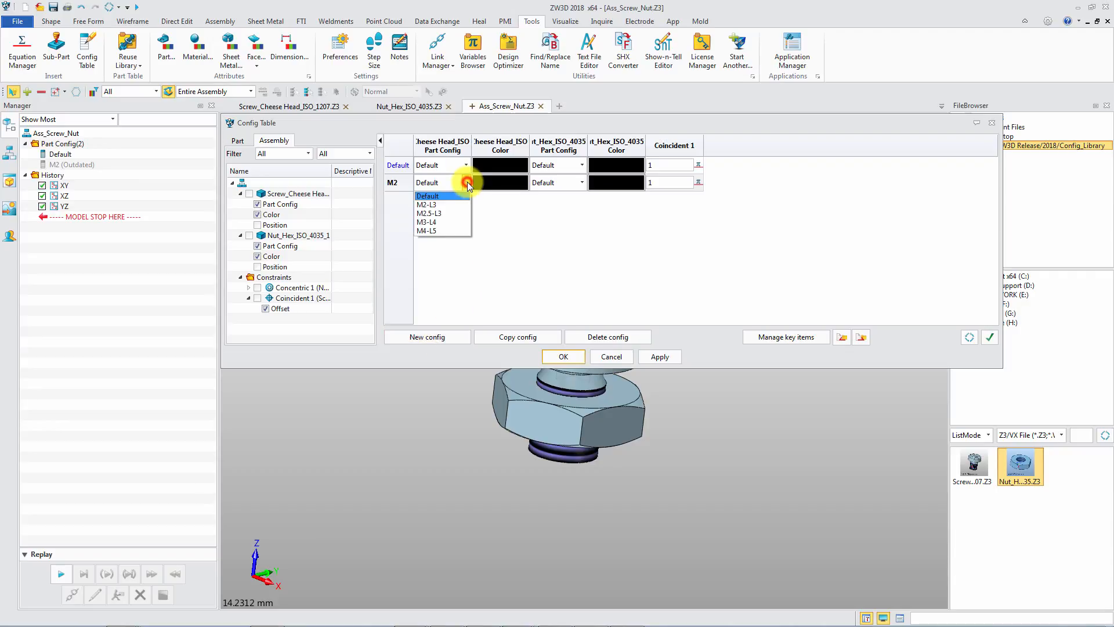
pyautogui.click(455, 203)
pyautogui.click(566, 182)
pyautogui.click(568, 199)
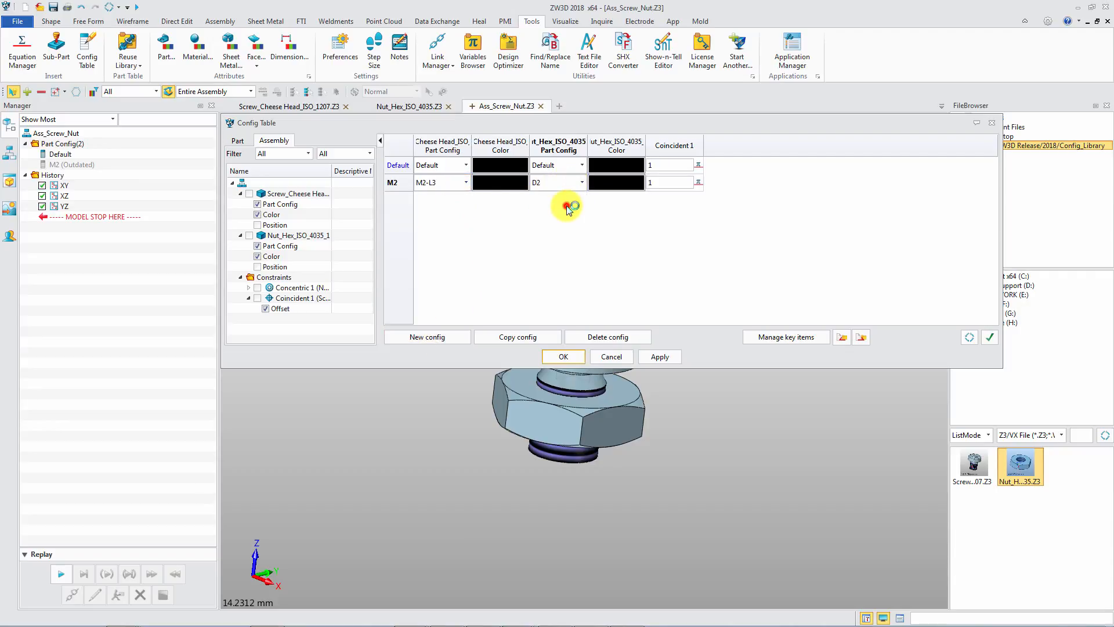
pyautogui.click(498, 183)
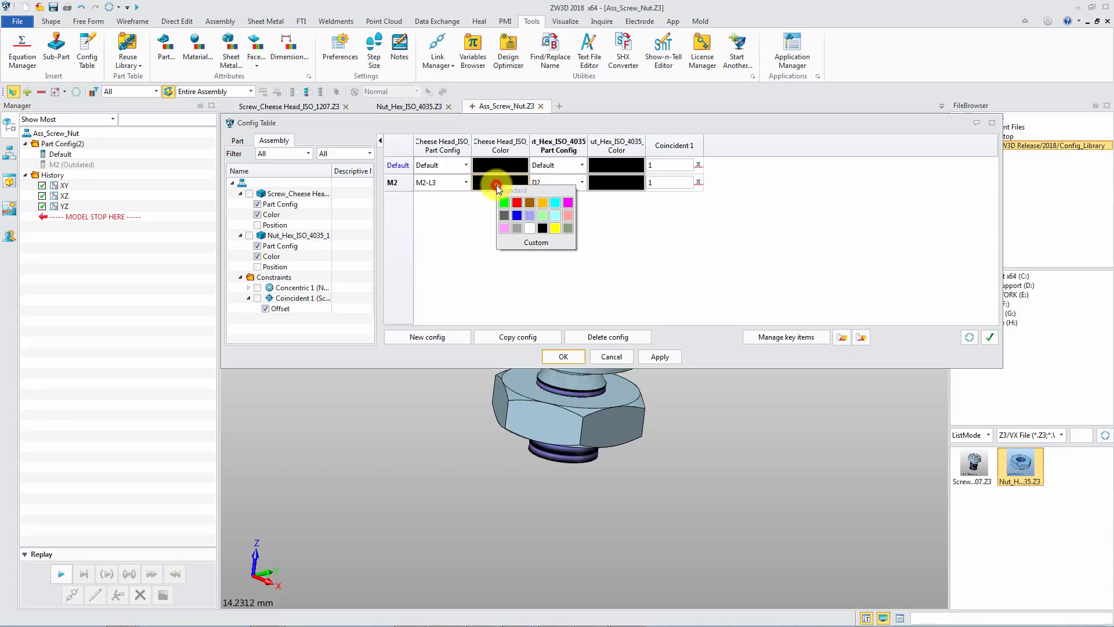
pyautogui.click(558, 214)
# Give the M2 nut a light cyan colour and apply the configuration table.
pyautogui.click(637, 184)
pyautogui.click(696, 214)
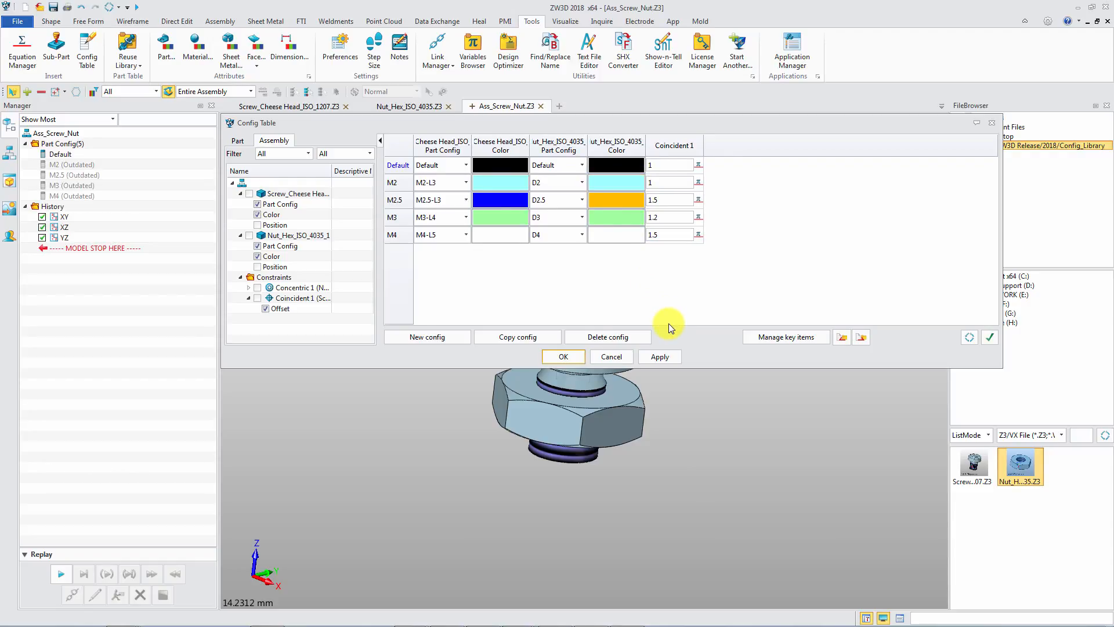
pyautogui.click(662, 356)
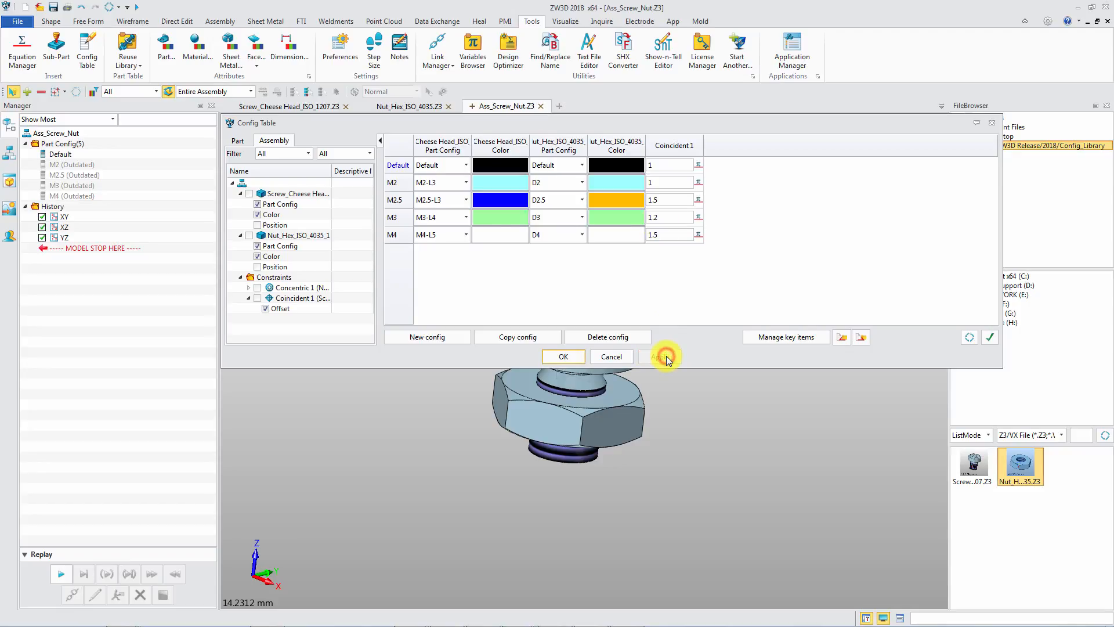
# Close the configuration table, activate configurations M2, M2.5/M3 and M4 in turn, and reactivate Default.
pyautogui.click(566, 356)
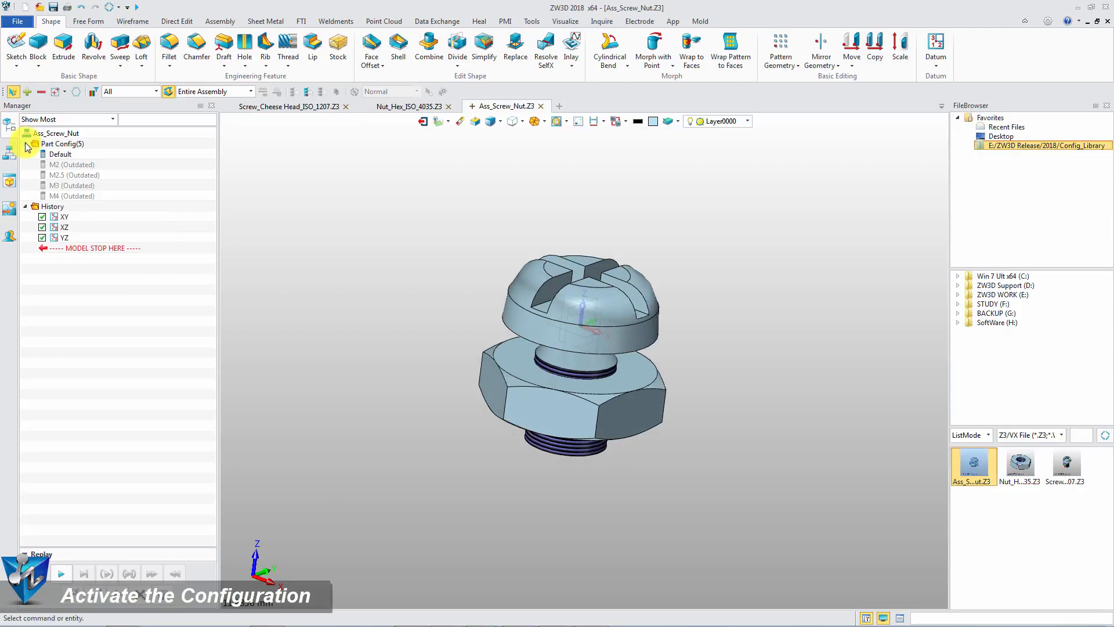
pyautogui.doubleClick(66, 166)
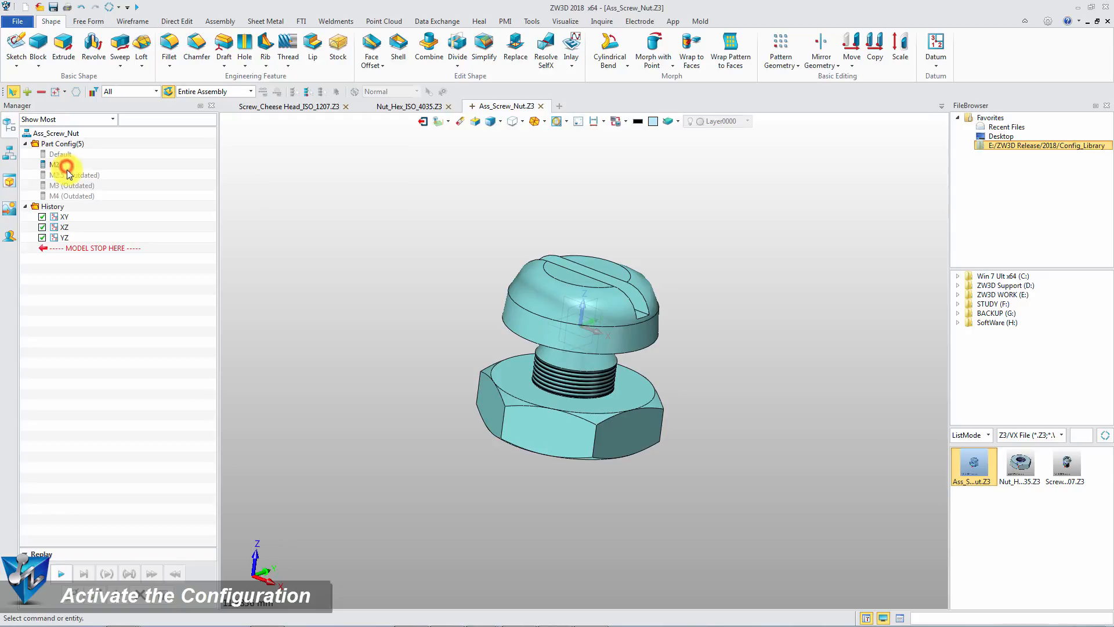
pyautogui.doubleClick(68, 174)
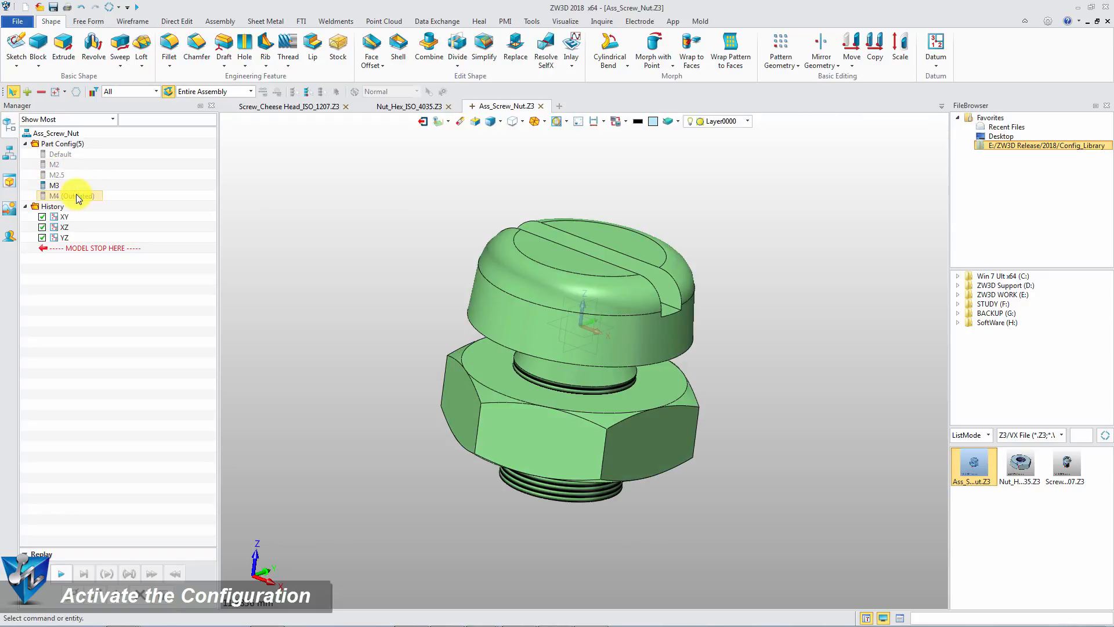
pyautogui.doubleClick(76, 195)
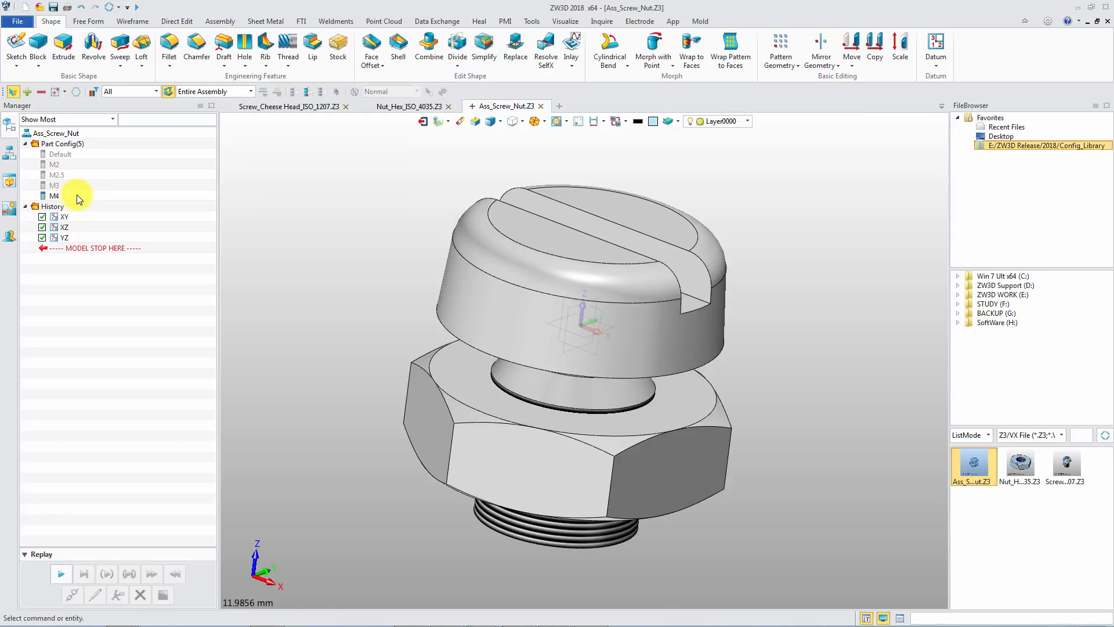
pyautogui.doubleClick(60, 154)
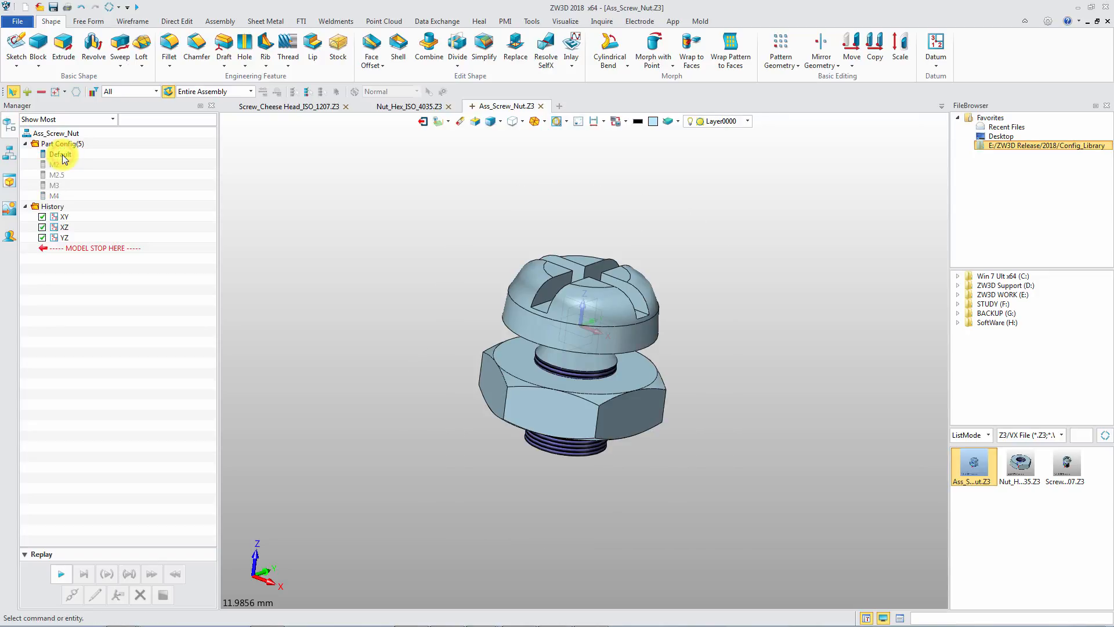
# Create a new part file.
pyautogui.click(53, 7)
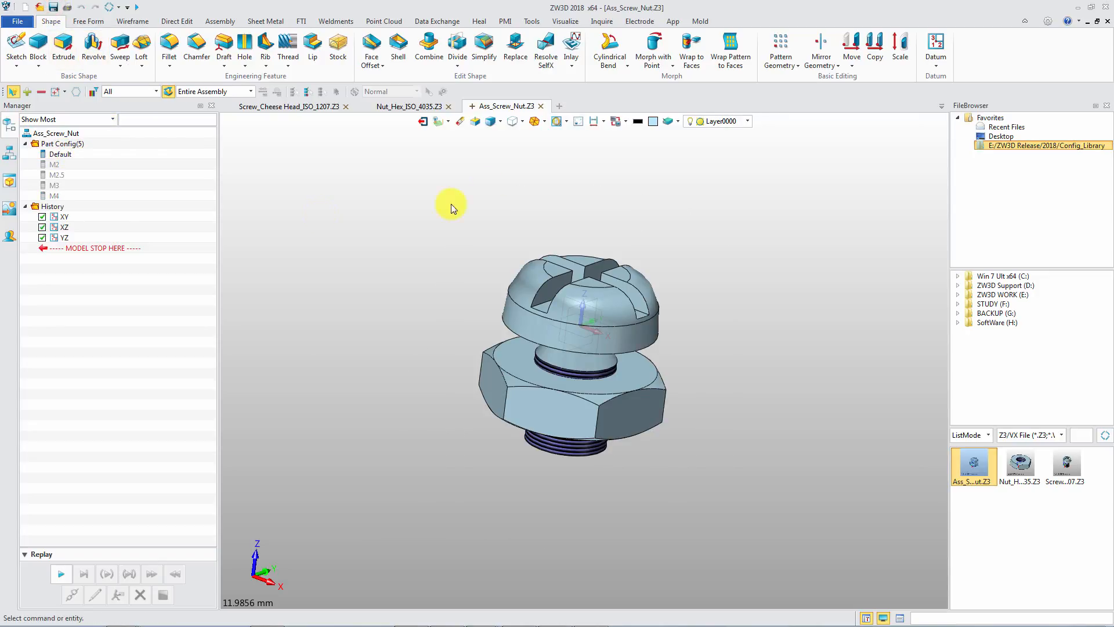
pyautogui.click(560, 106)
pyautogui.click(636, 418)
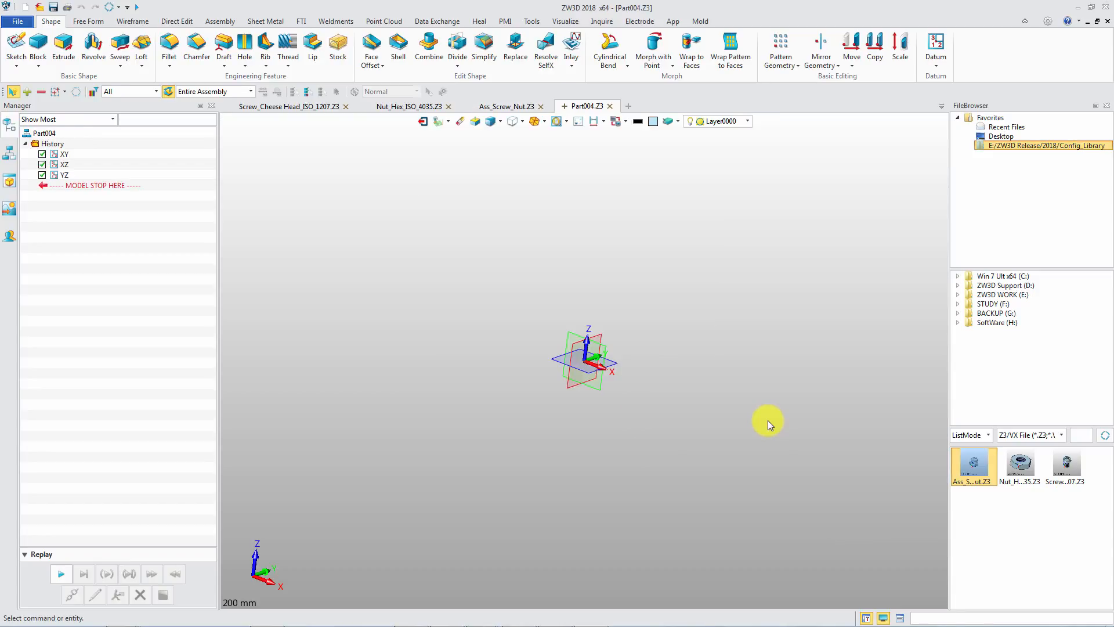
# Insert the Ass_Screw_Nut assembly as a component located at the origin point 0.
pyautogui.rightClick(423, 180)
pyautogui.click(473, 299)
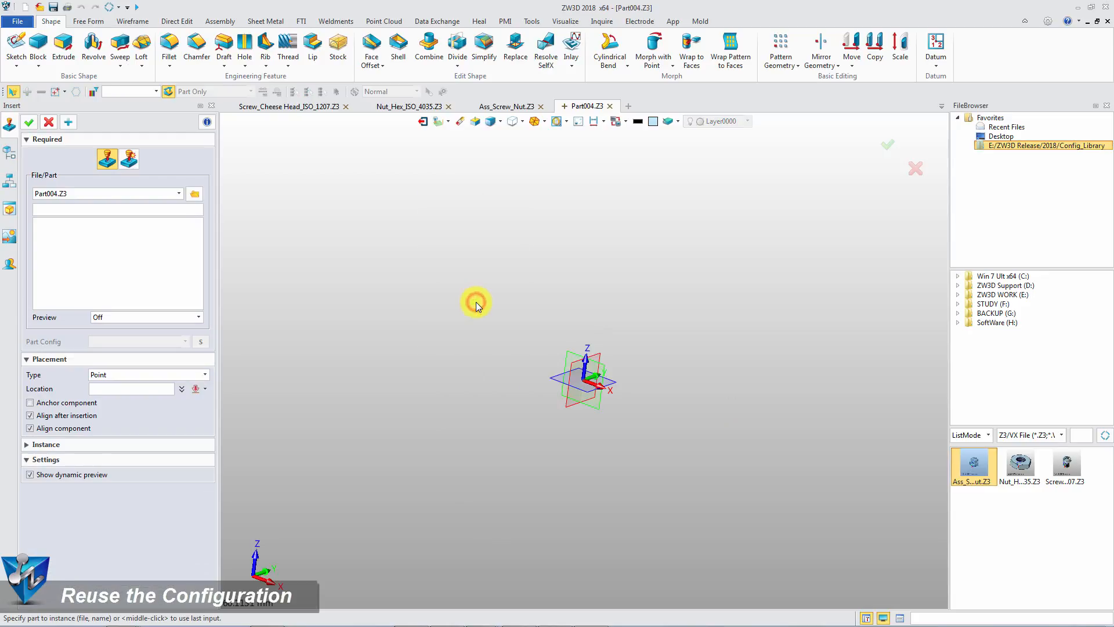
pyautogui.click(121, 191)
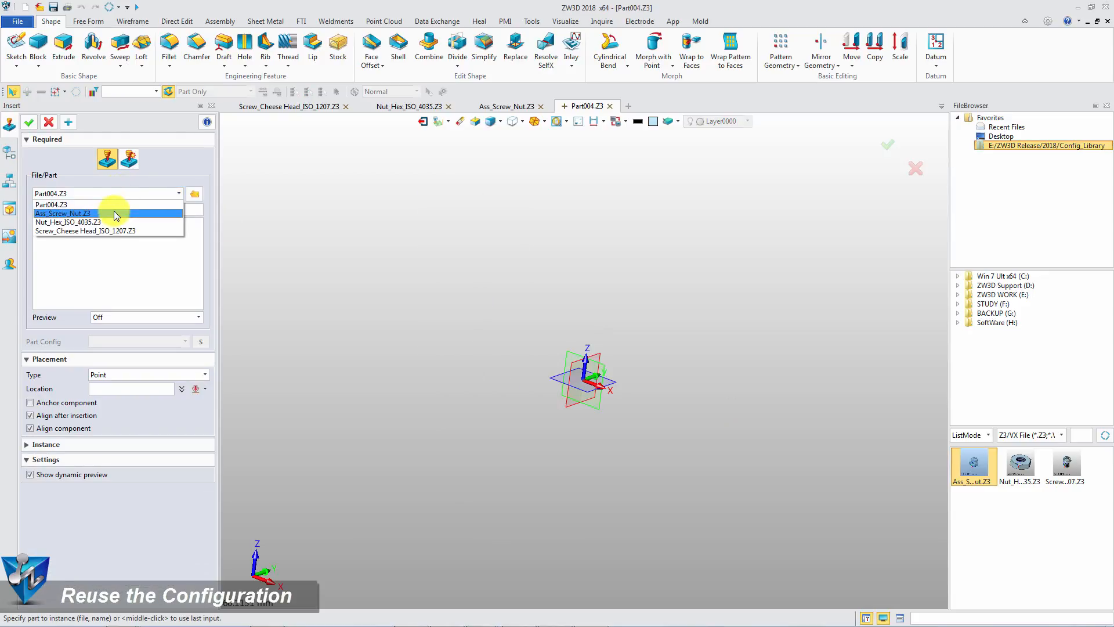
pyautogui.click(112, 214)
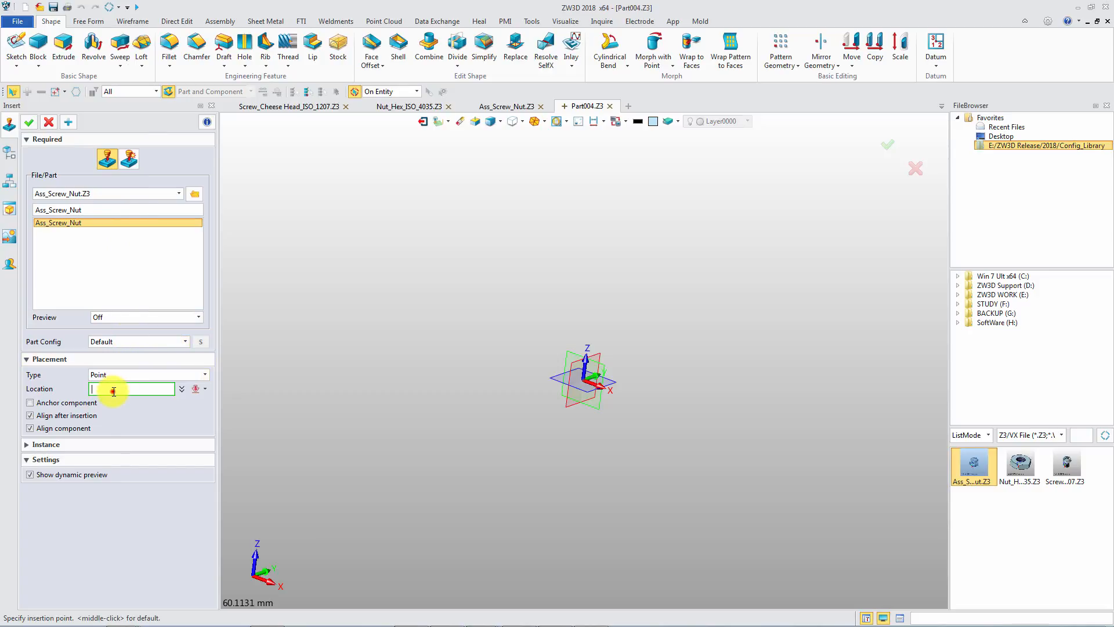
pyautogui.write('0')
pyautogui.middleClick(591, 387)
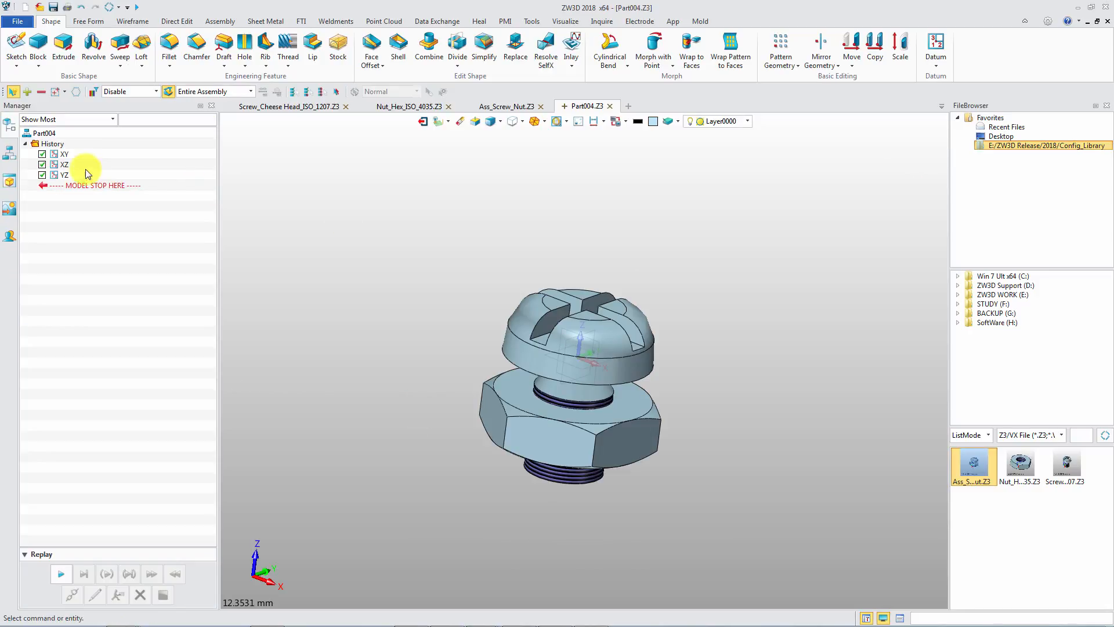
# Switch the inserted Ass_Screw_Nut component to its M3 configuration.
pyautogui.click(9, 152)
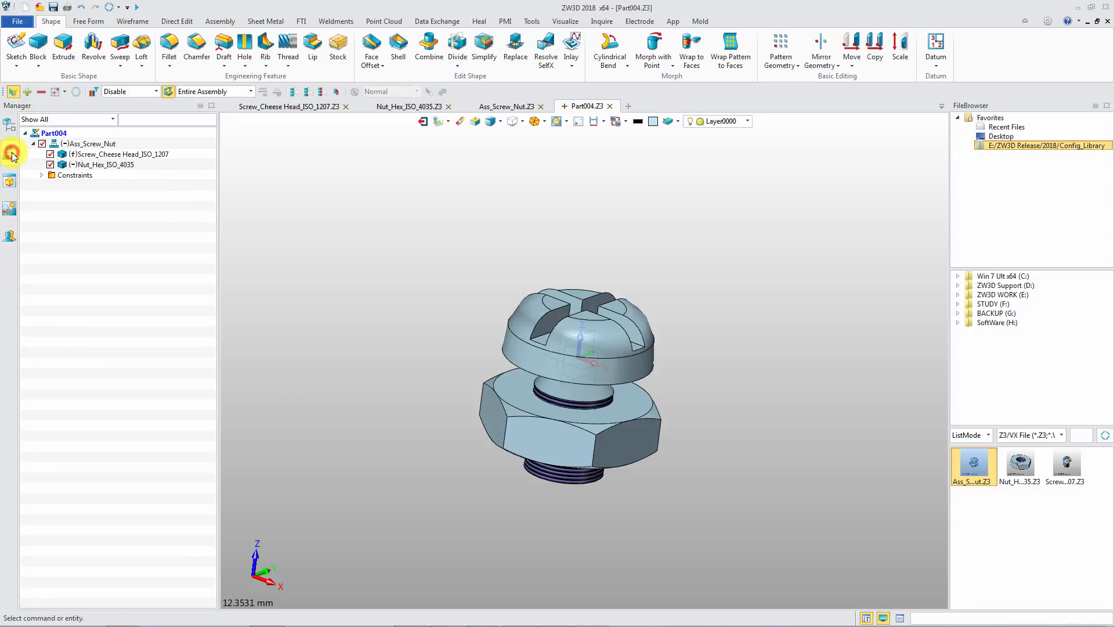
pyautogui.rightClick(108, 144)
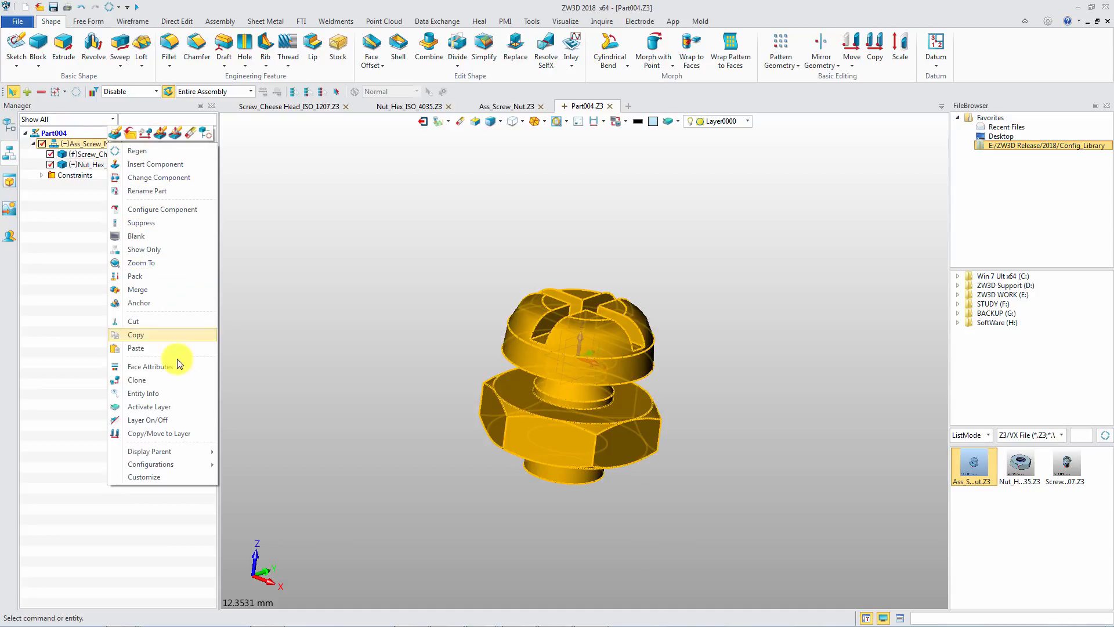
pyautogui.moveTo(187, 463)
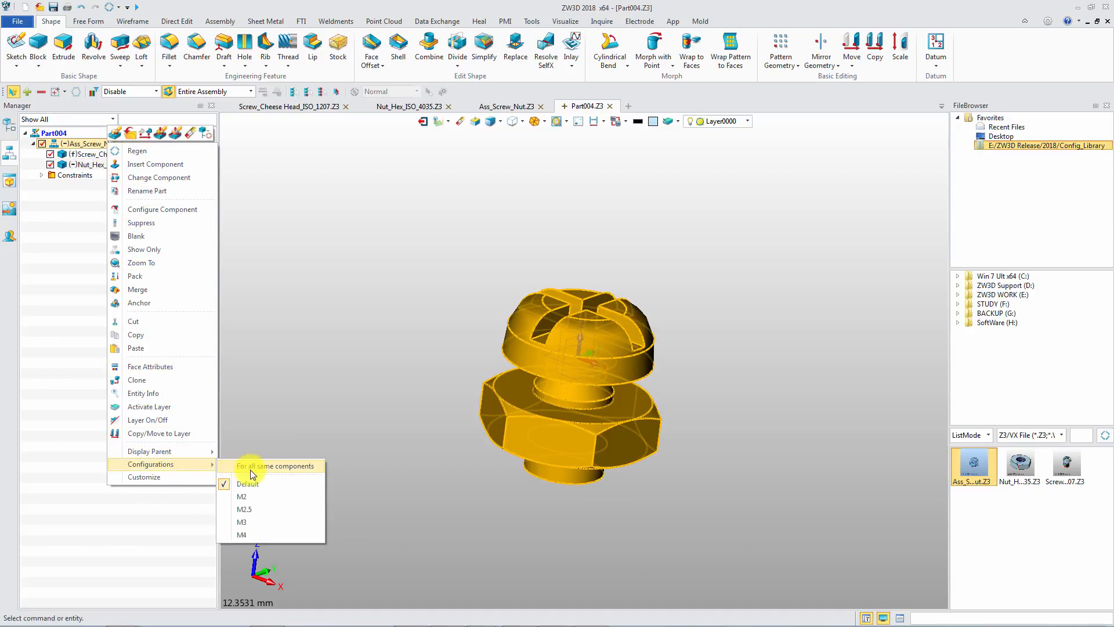
pyautogui.click(250, 521)
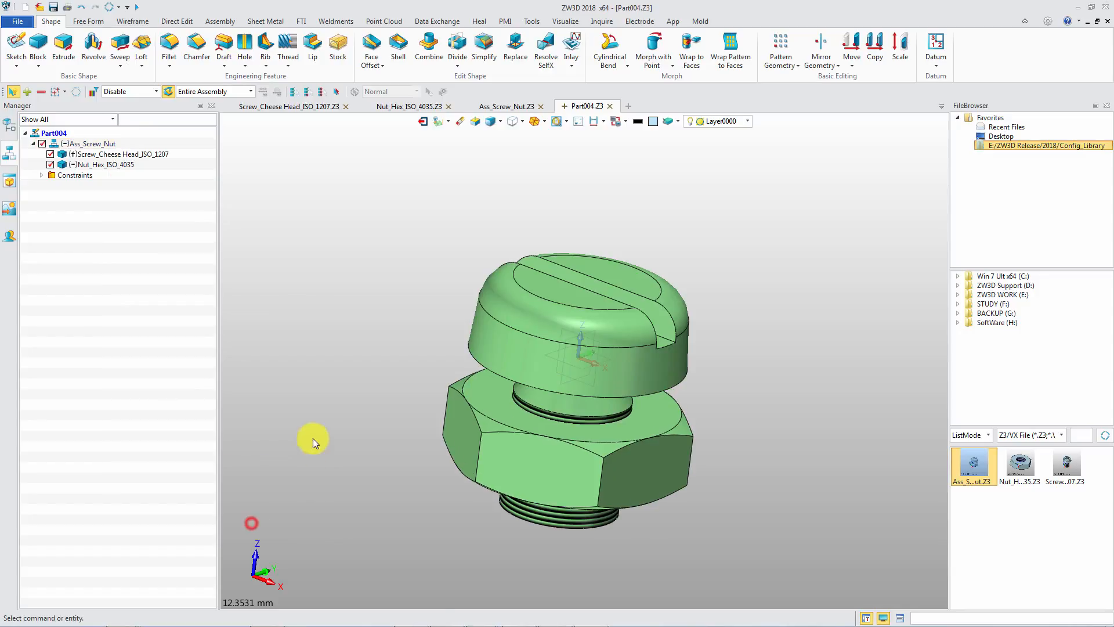